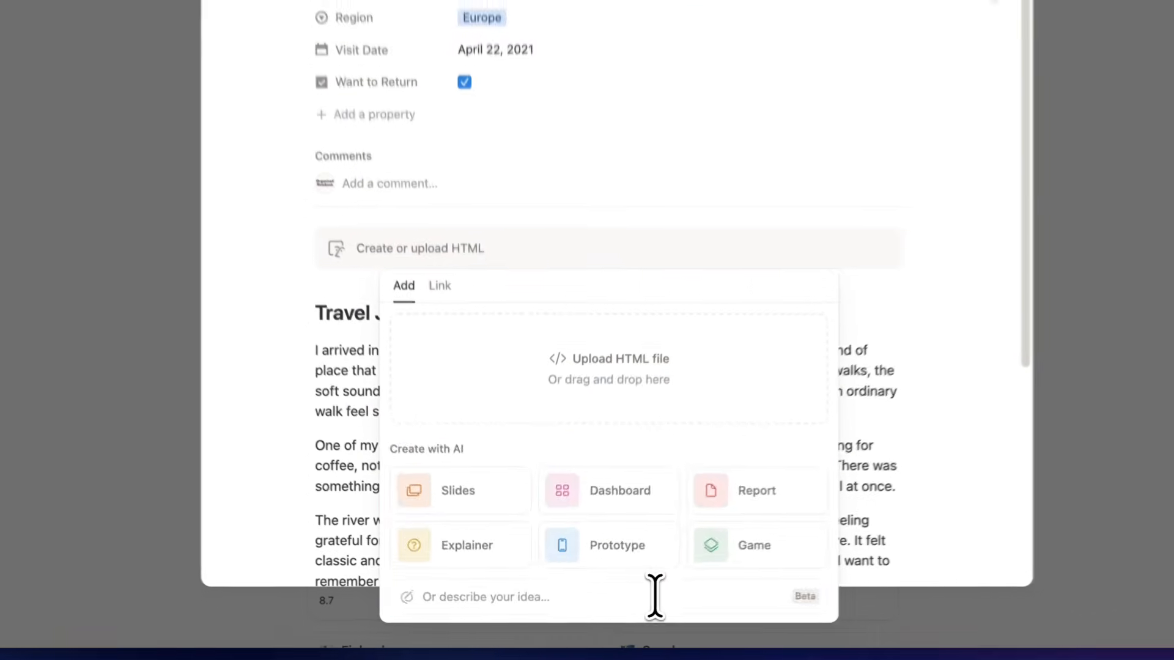
Generate an "interactive quiz" with AI in the HTML block on the France page
click(609, 612)
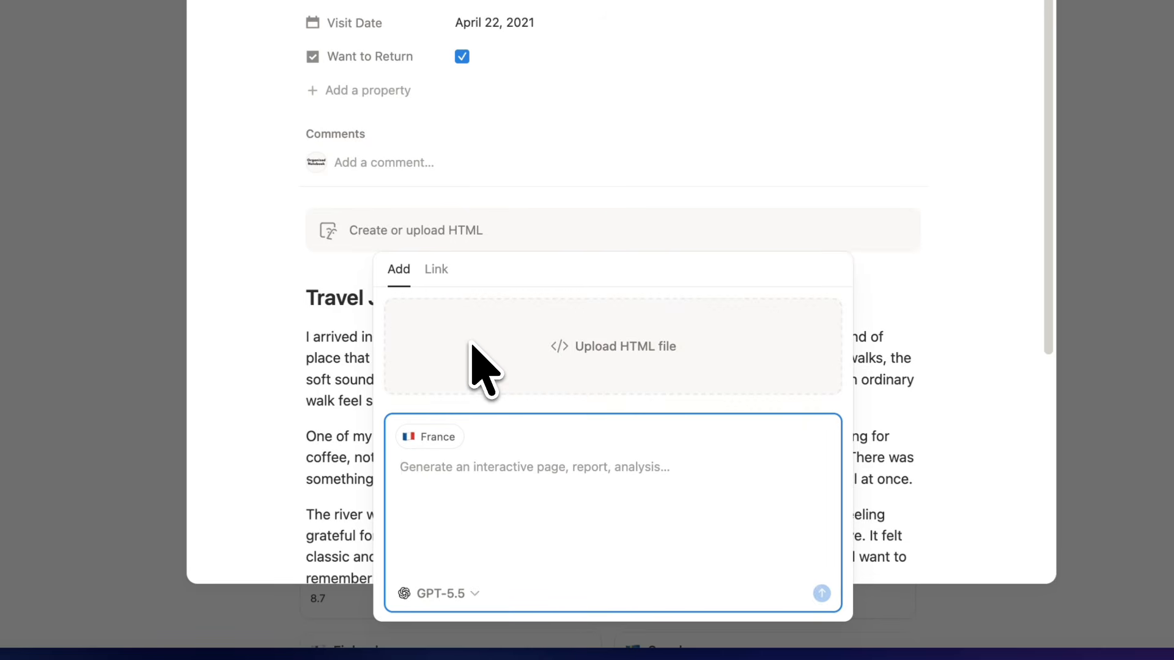
text(interactive quiz)
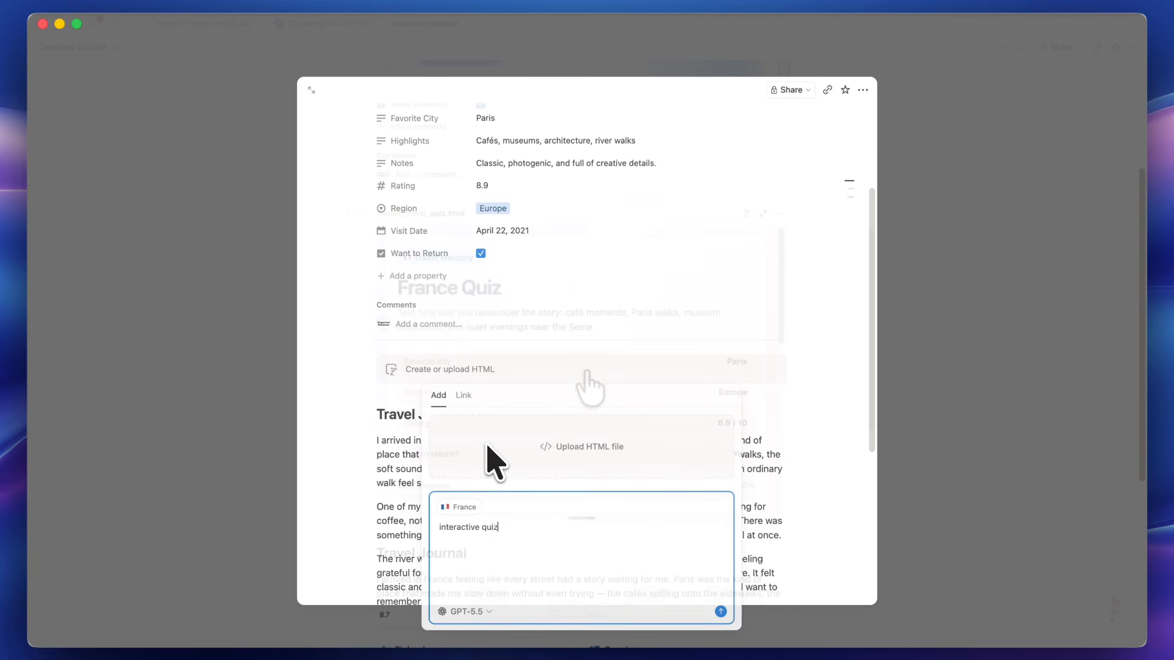
scroll(587, 389, down, 2)
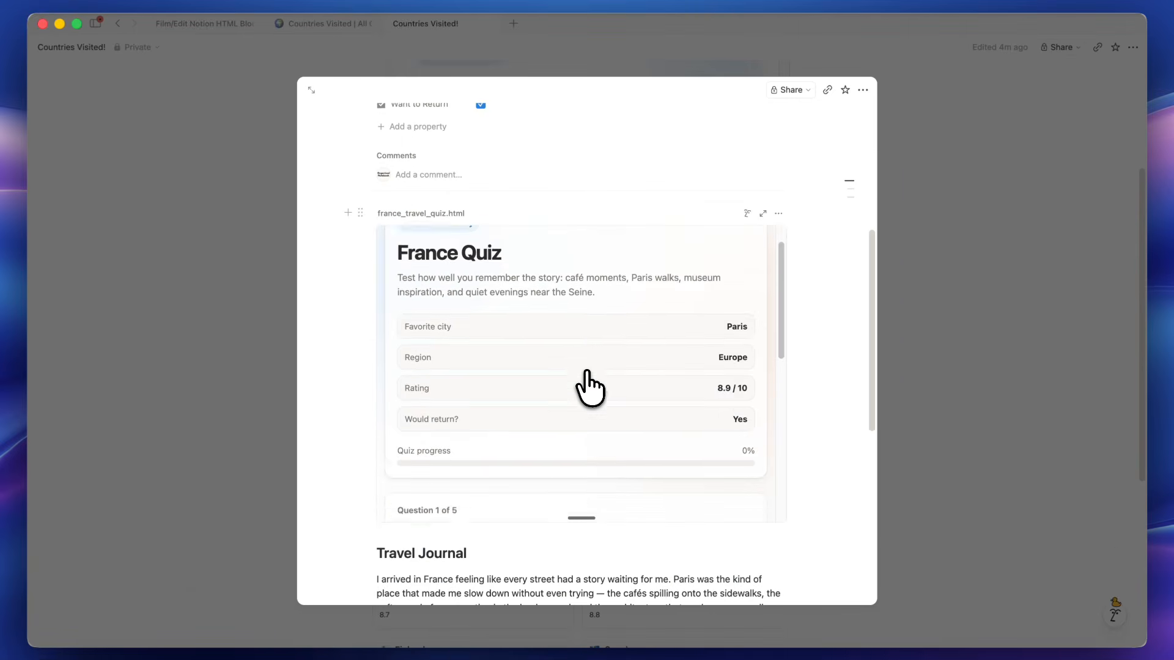
Answer the France Quiz question about the favorite city with Paris
scroll(587, 388, down, 5)
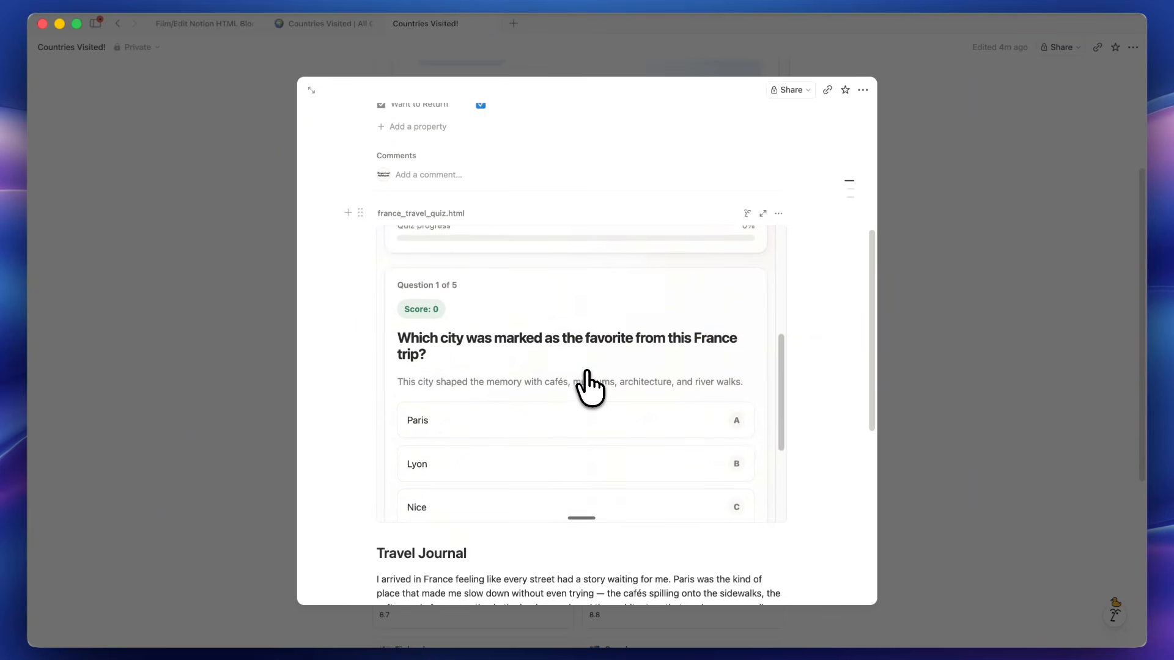
scroll(589, 389, down, 1)
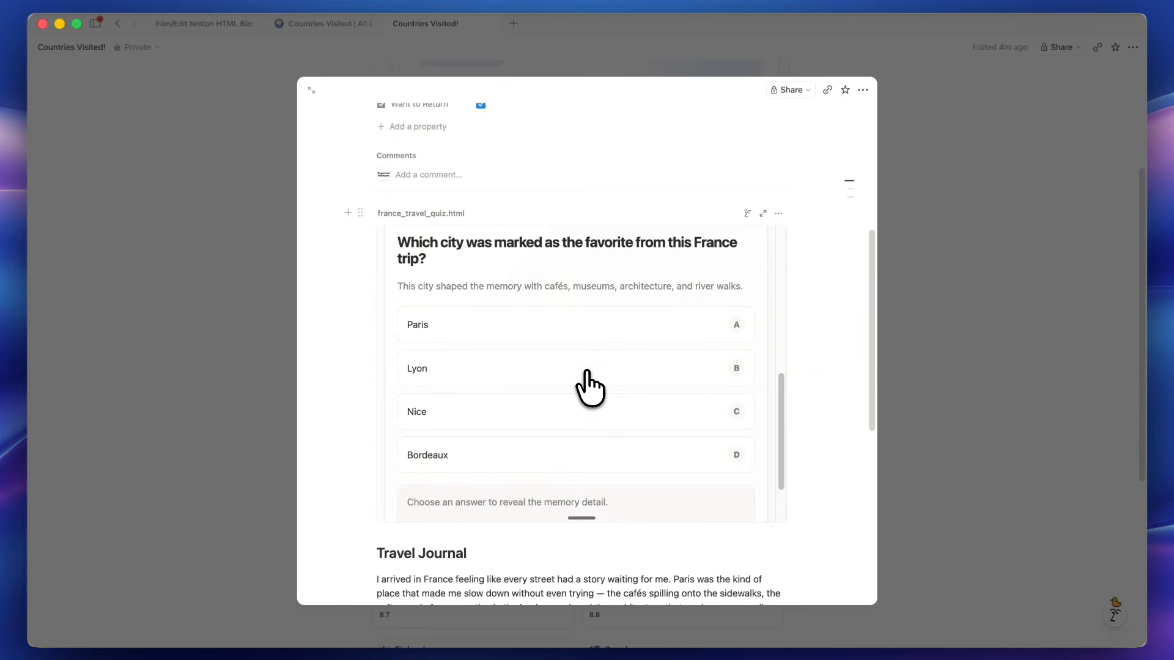
click(560, 324)
scroll(560, 333, down, 2)
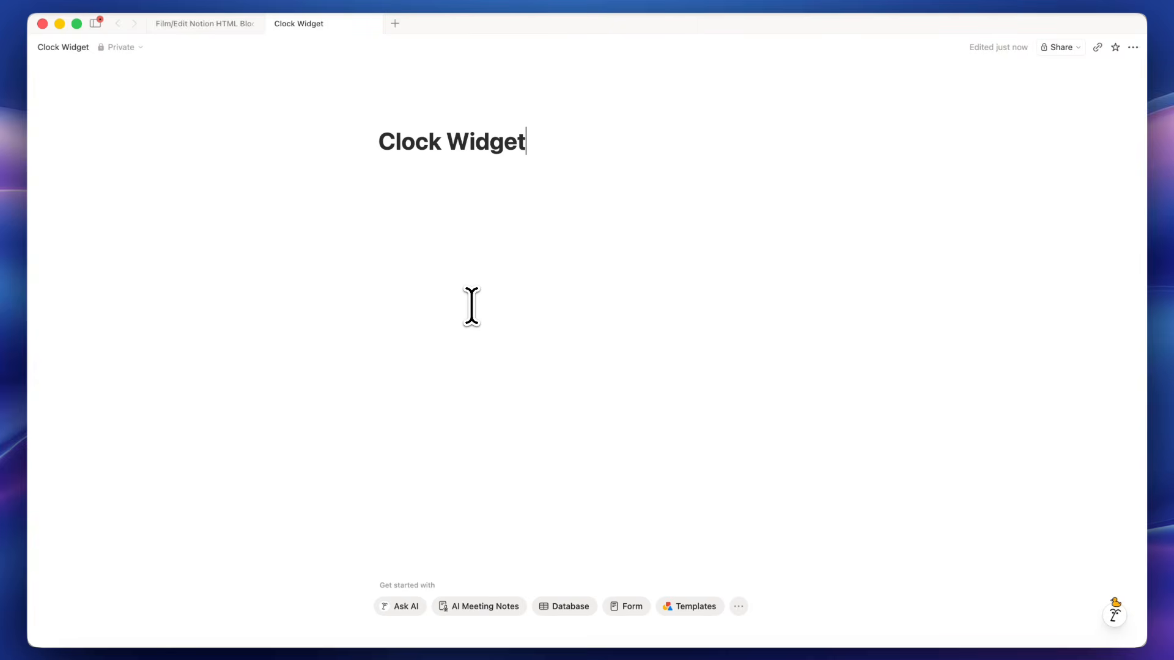
Add an HTML block to the Clock Widget page and generate it with the AI prompt "Clock widget that displays the time"
key(Return)
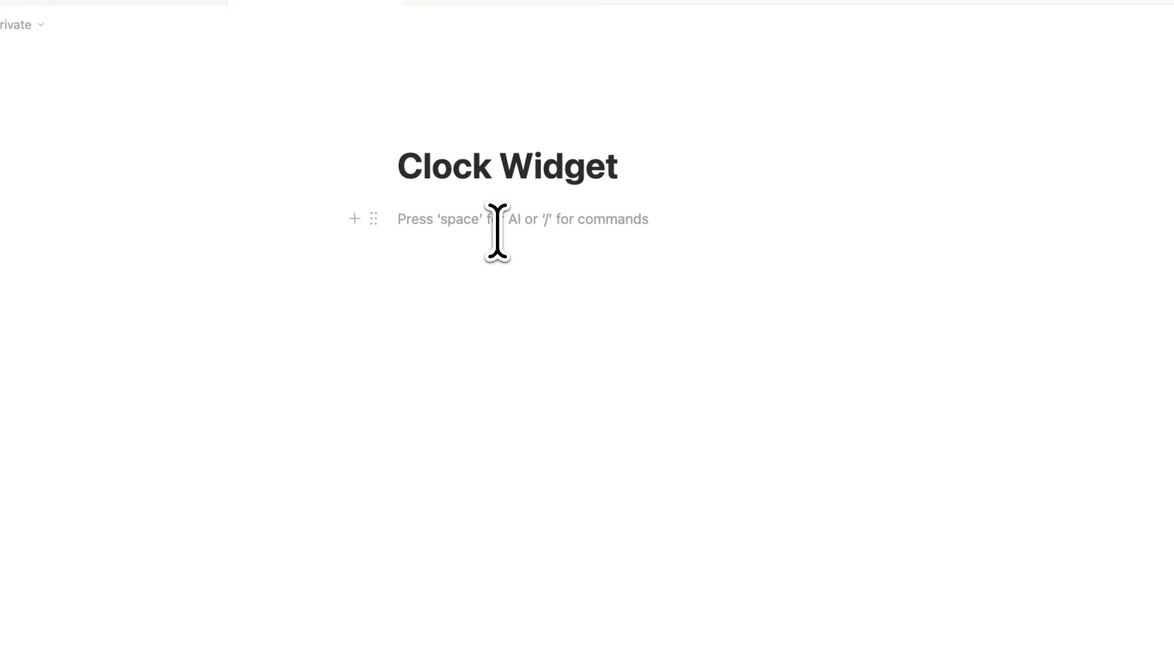
text(/html)
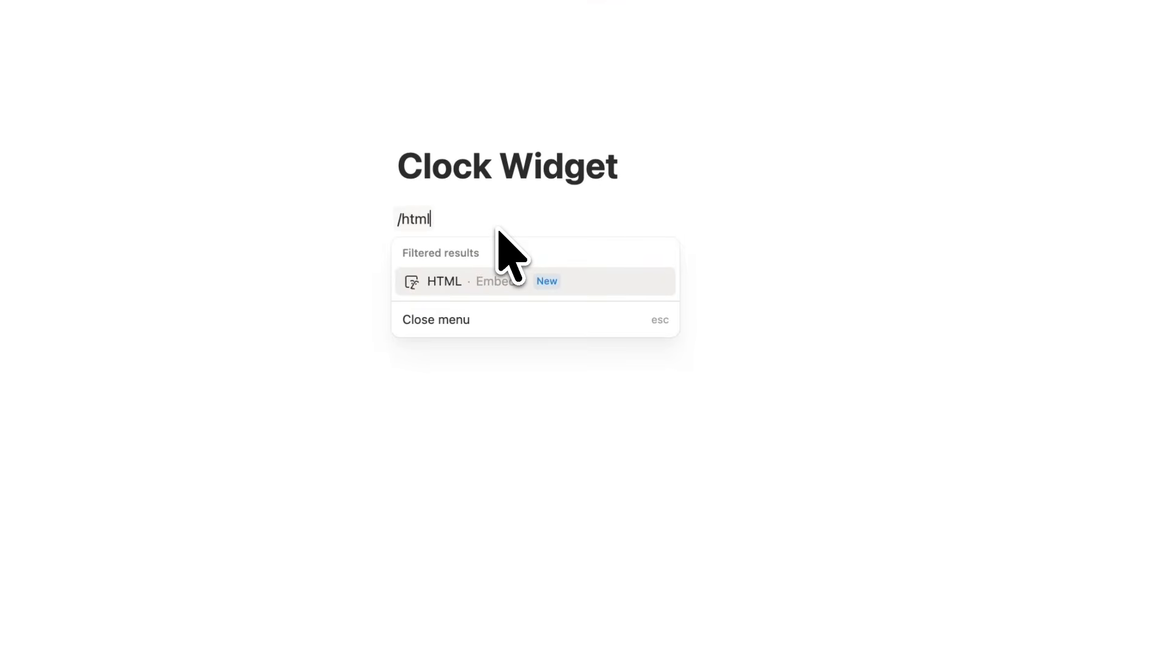
click(505, 278)
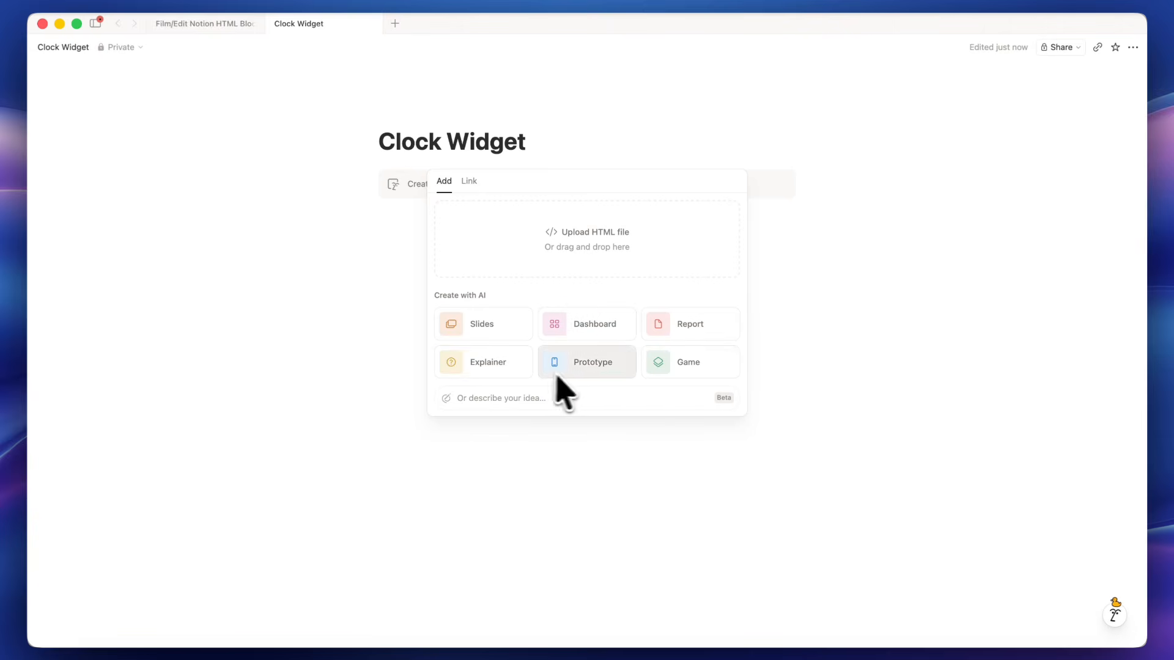
click(577, 399)
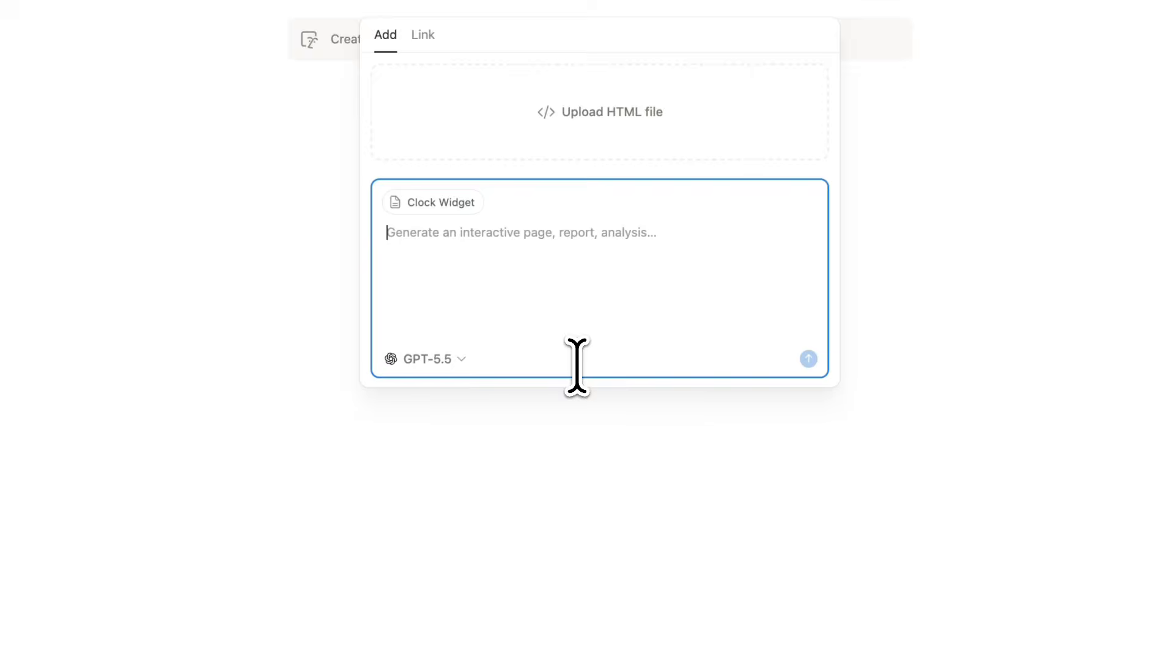
text(Clco)
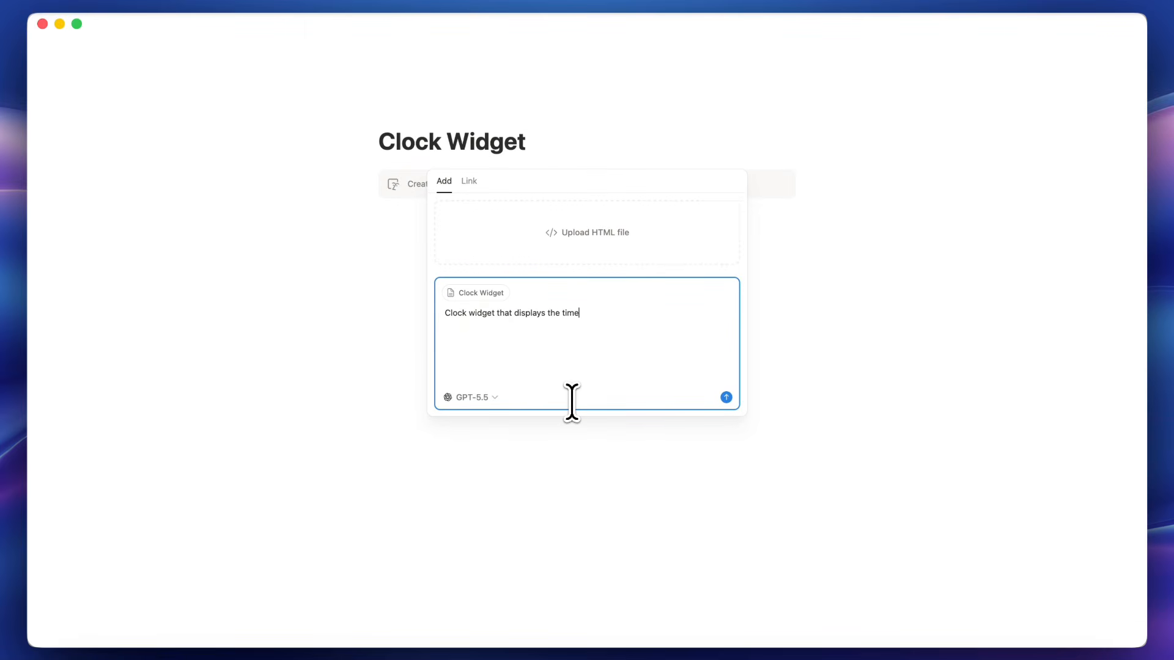
click(726, 397)
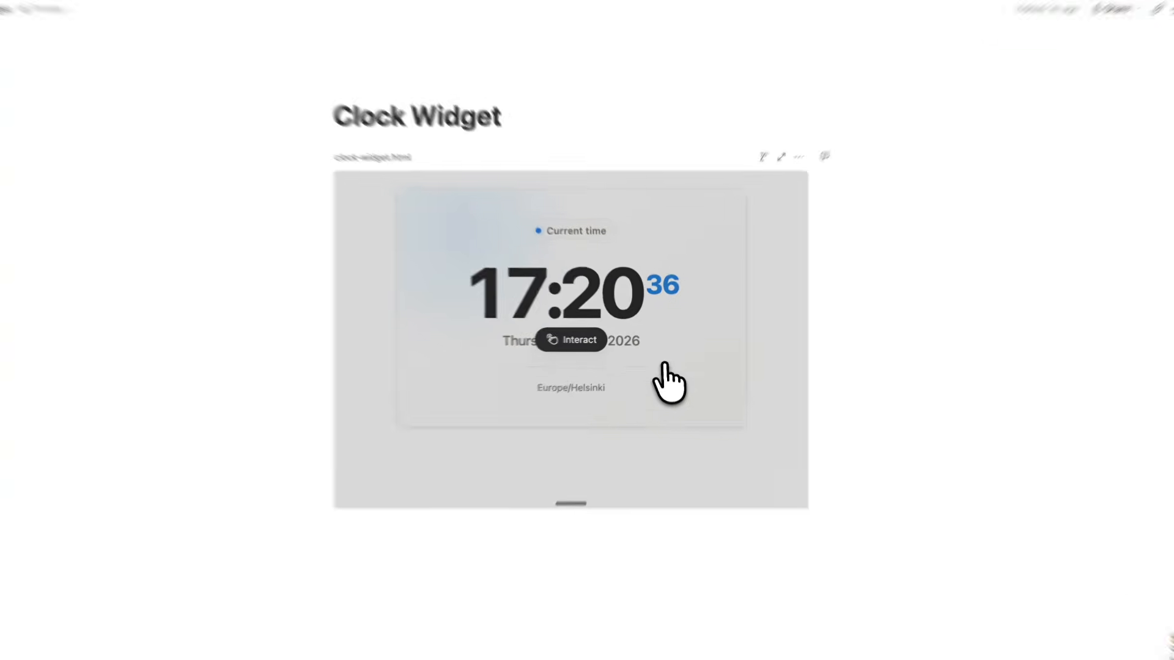
Activate the embedded clock widget and open AI editing for it
click(654, 349)
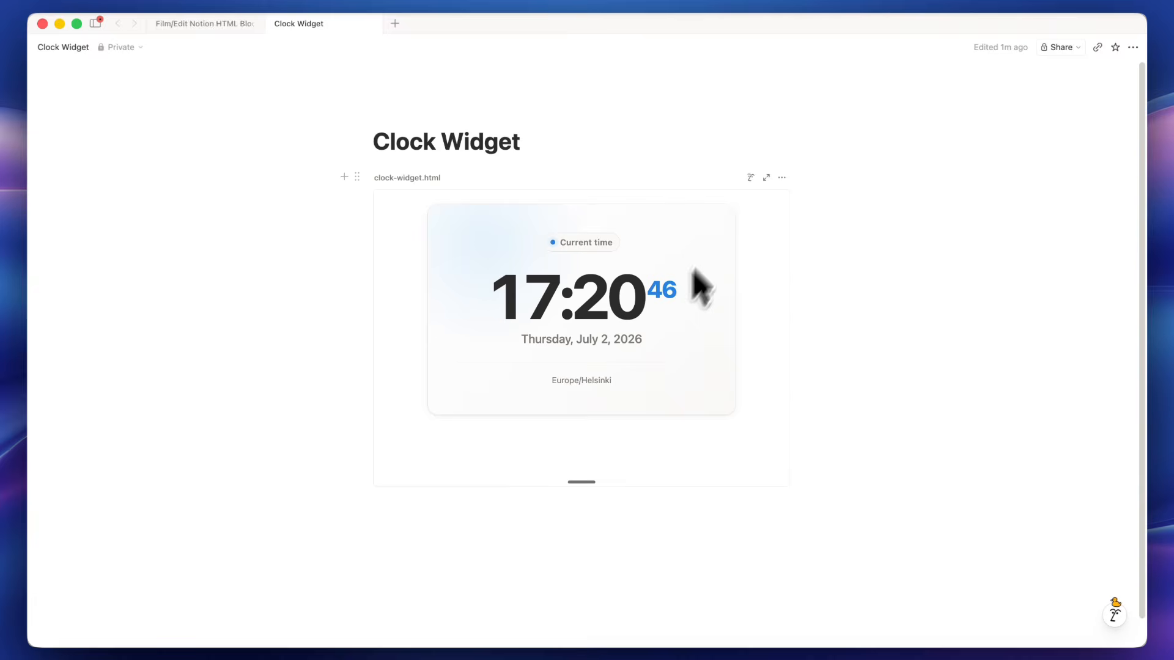
click(751, 177)
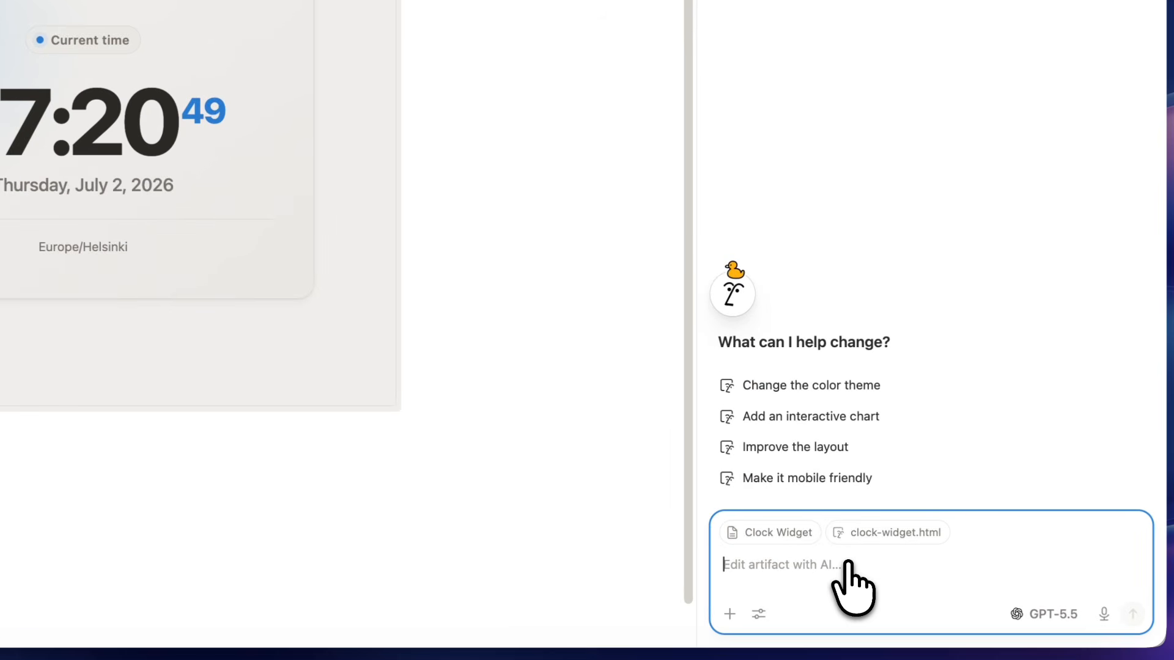
Add a "Today's Tasks" heading in a second column beside the clock widget and widen the clock's column
click(112, 462)
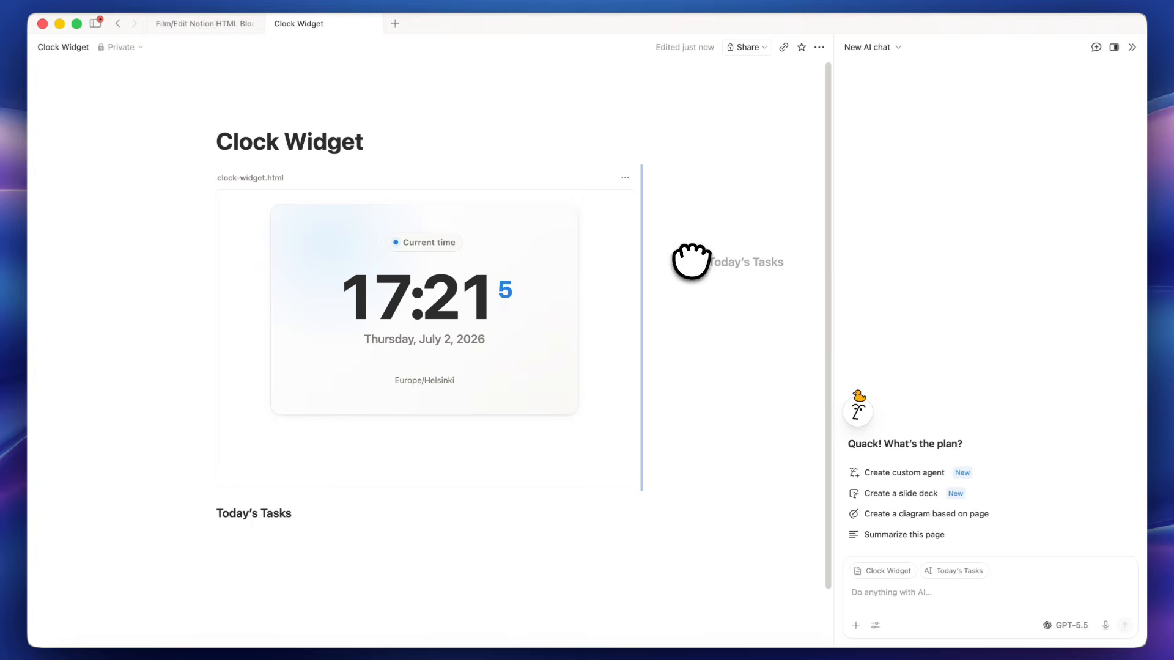
drag(691, 265, 676, 259)
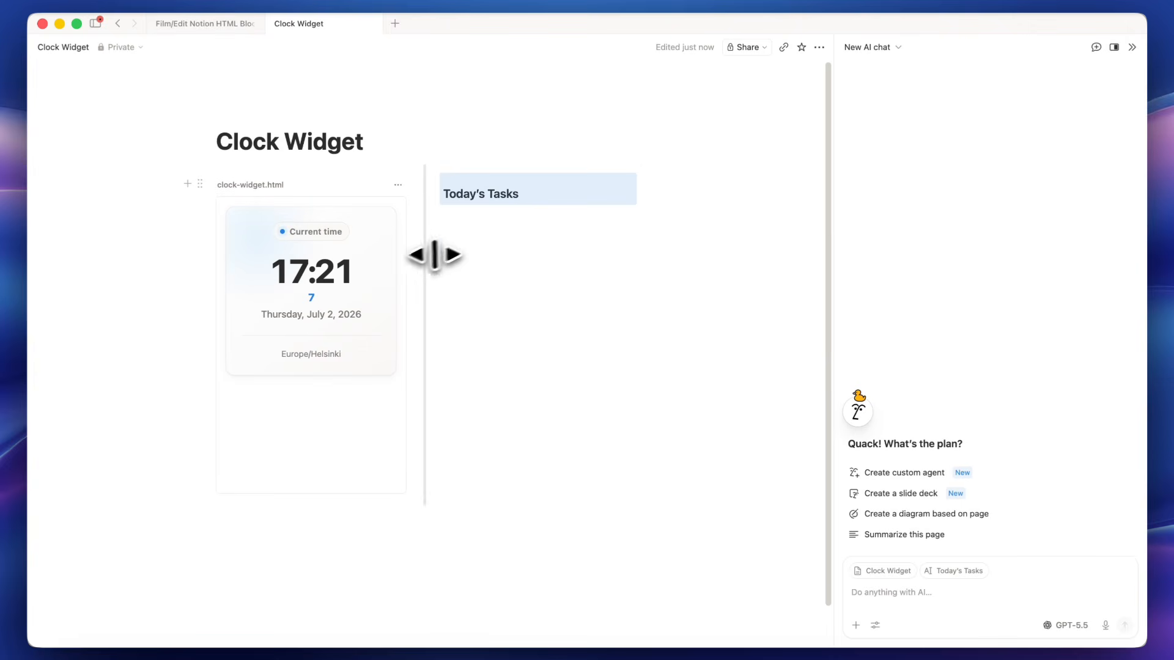
drag(434, 255, 514, 249)
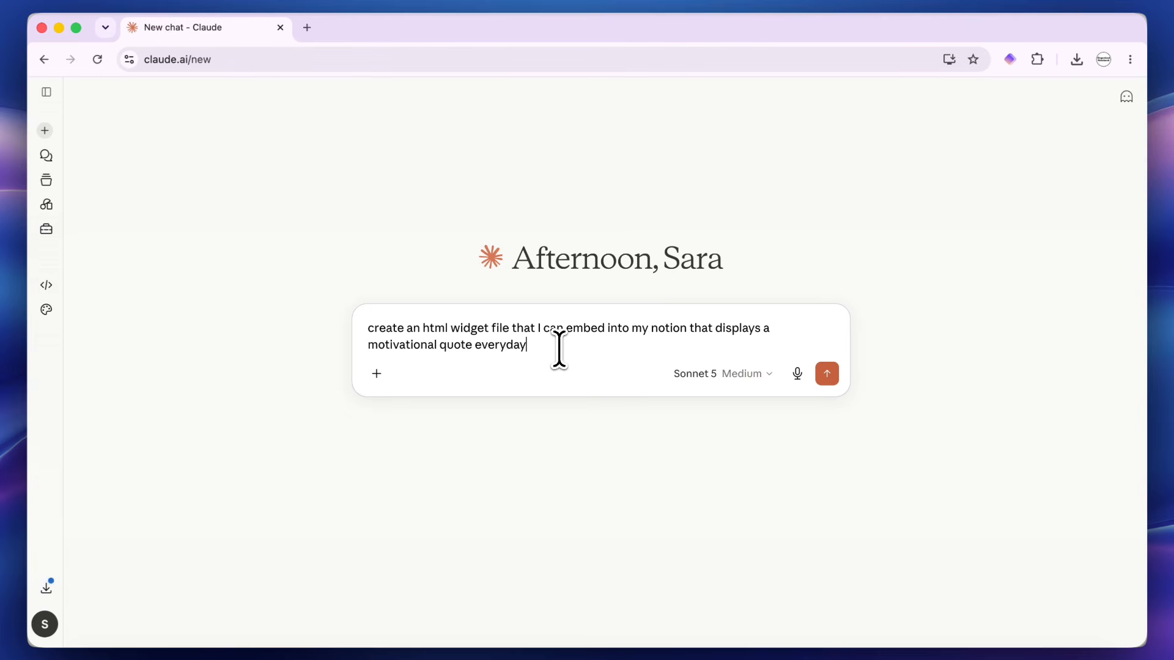
In Claude, submit the prompt "create an html widget file that I can embed into my notion that displays a motivational quote everyday"
click(827, 373)
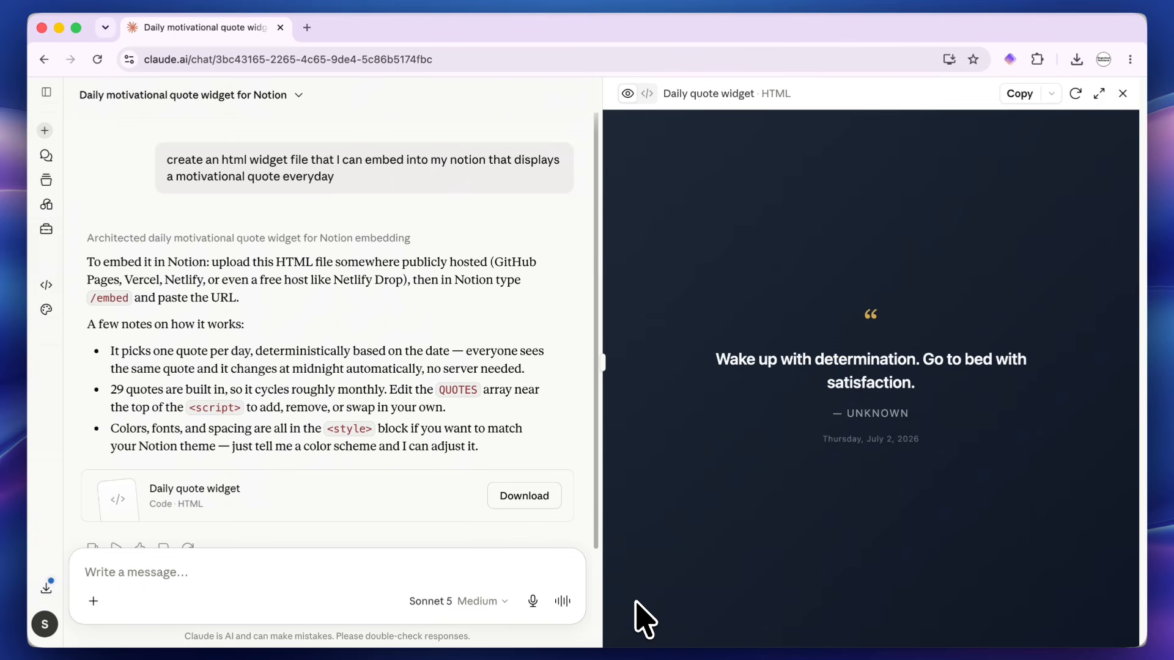
scroll(427, 464, down, 3)
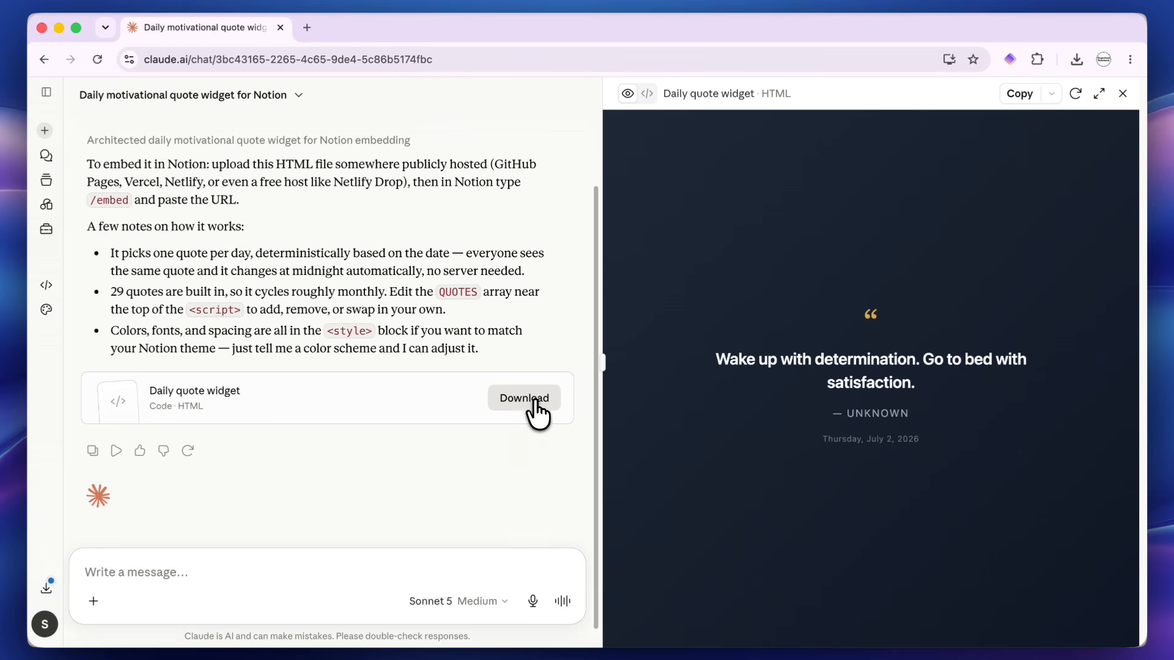
Switch to Notion, insert an HTML block below the clock widget and open its HTML file upload
click(710, 653)
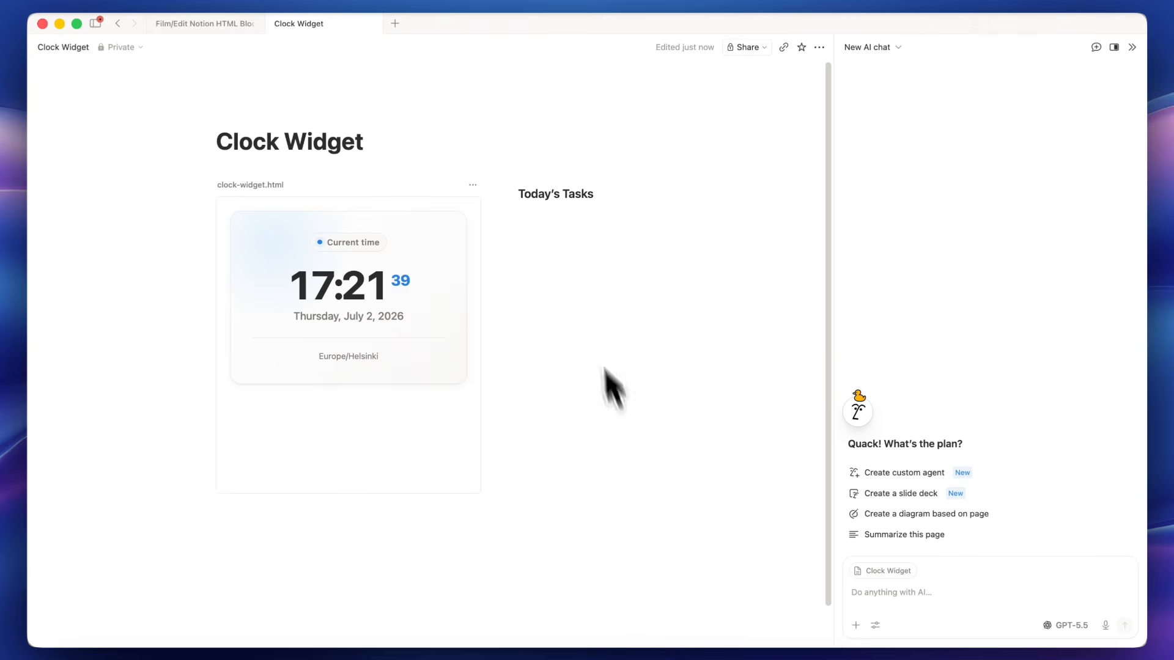
click(304, 536)
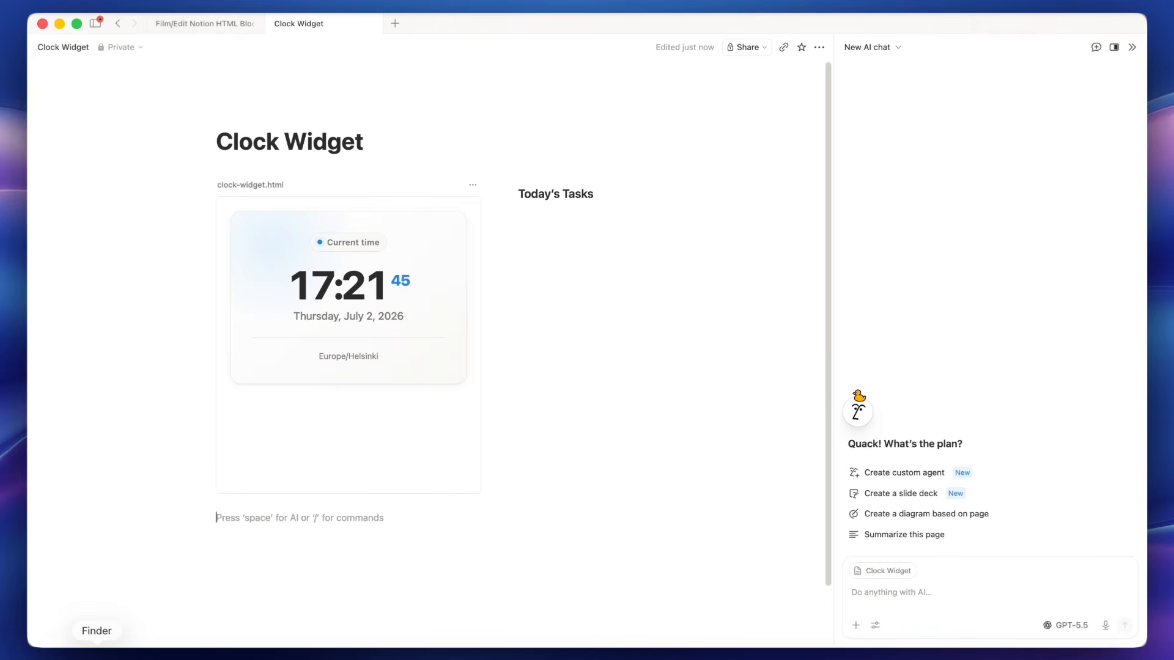
text(/html)
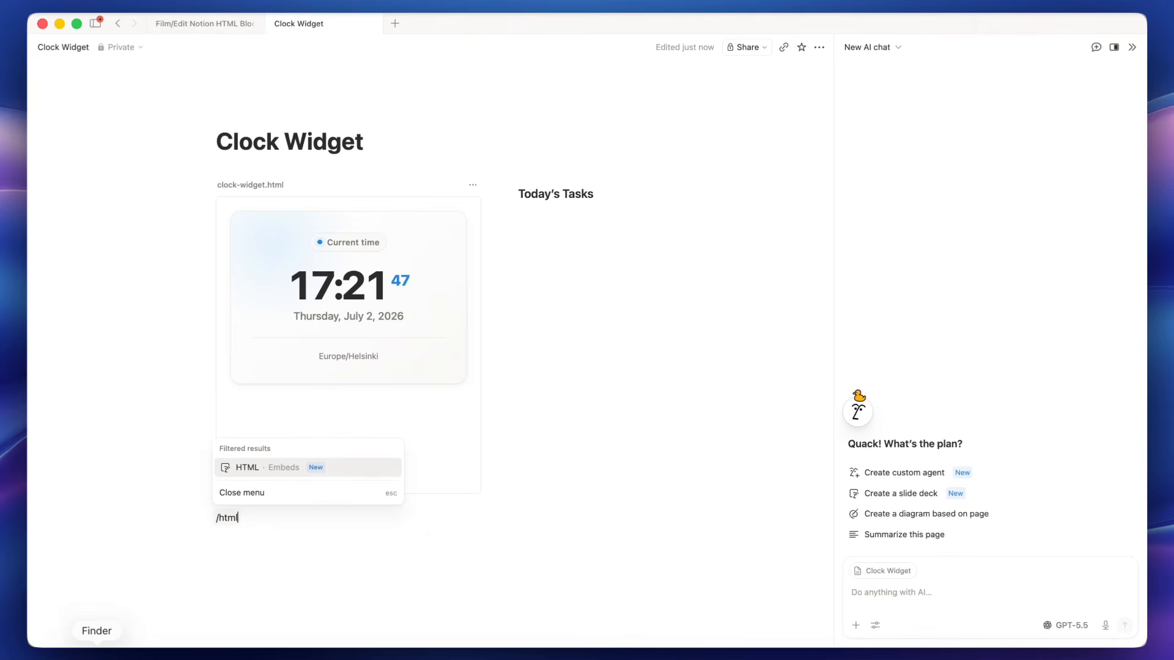
key(Return)
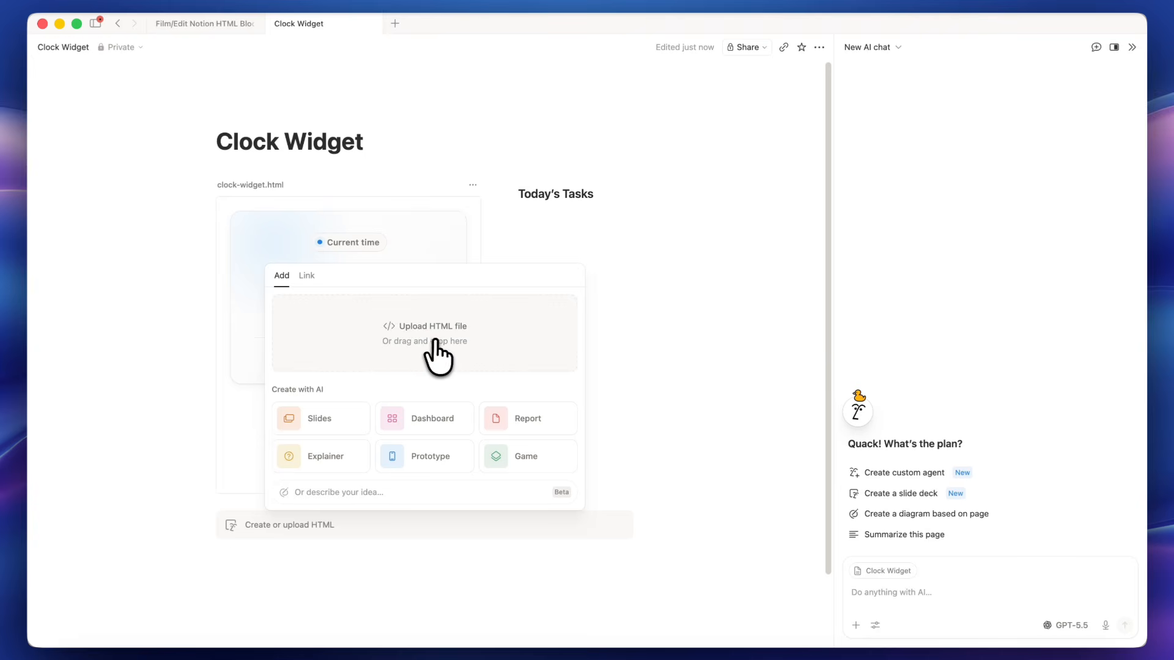
click(437, 341)
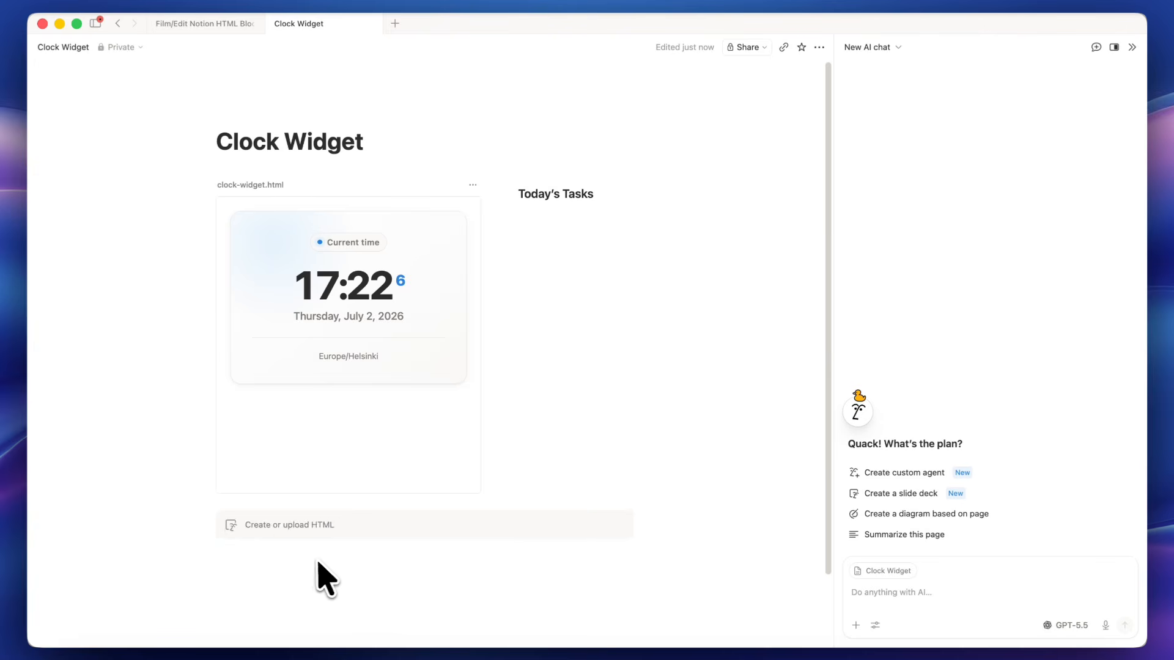
scroll(288, 552, down, 10)
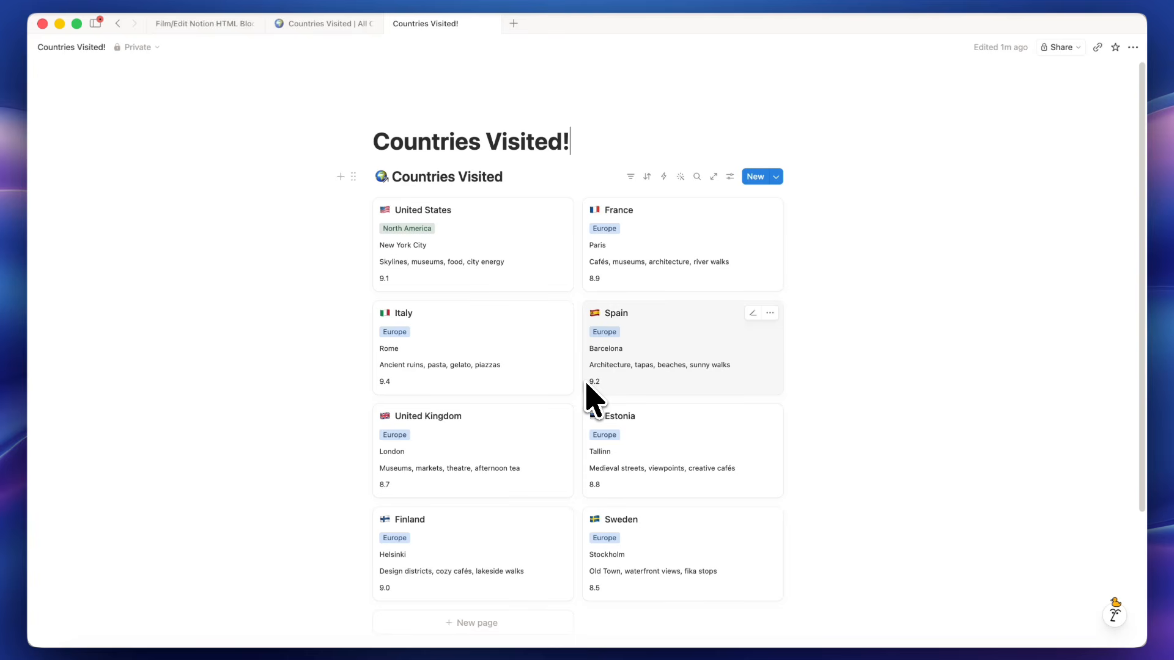
Add an HTML block above the Countries Visited gallery and generate a shareable AI report based on the page
key(Return)
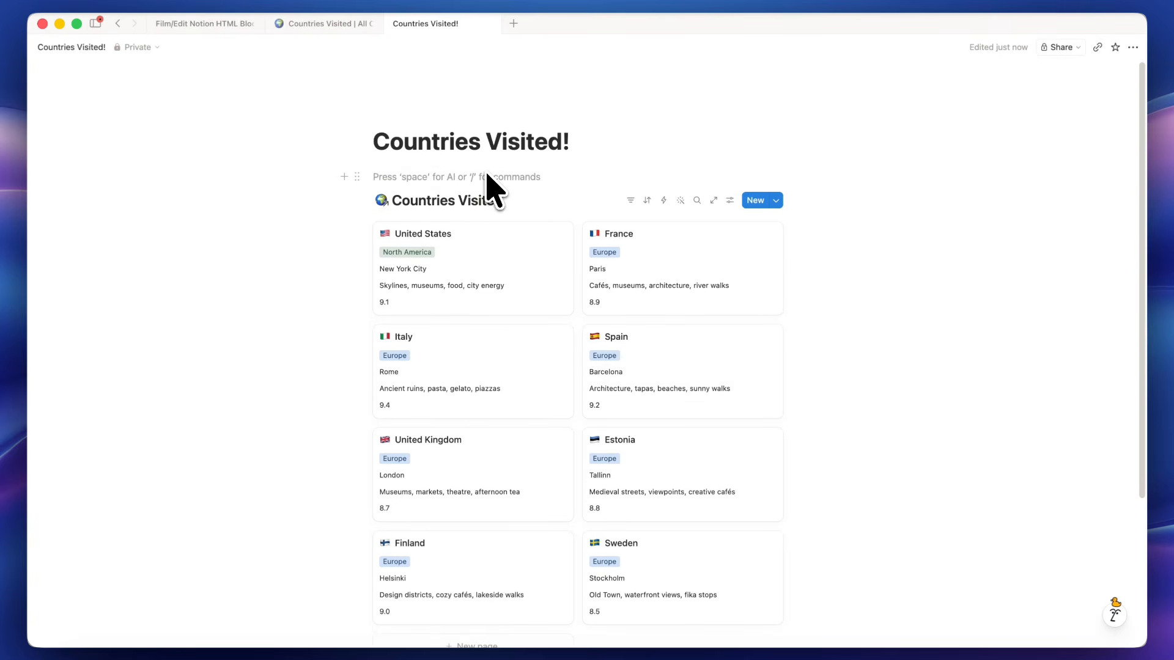
text(/html)
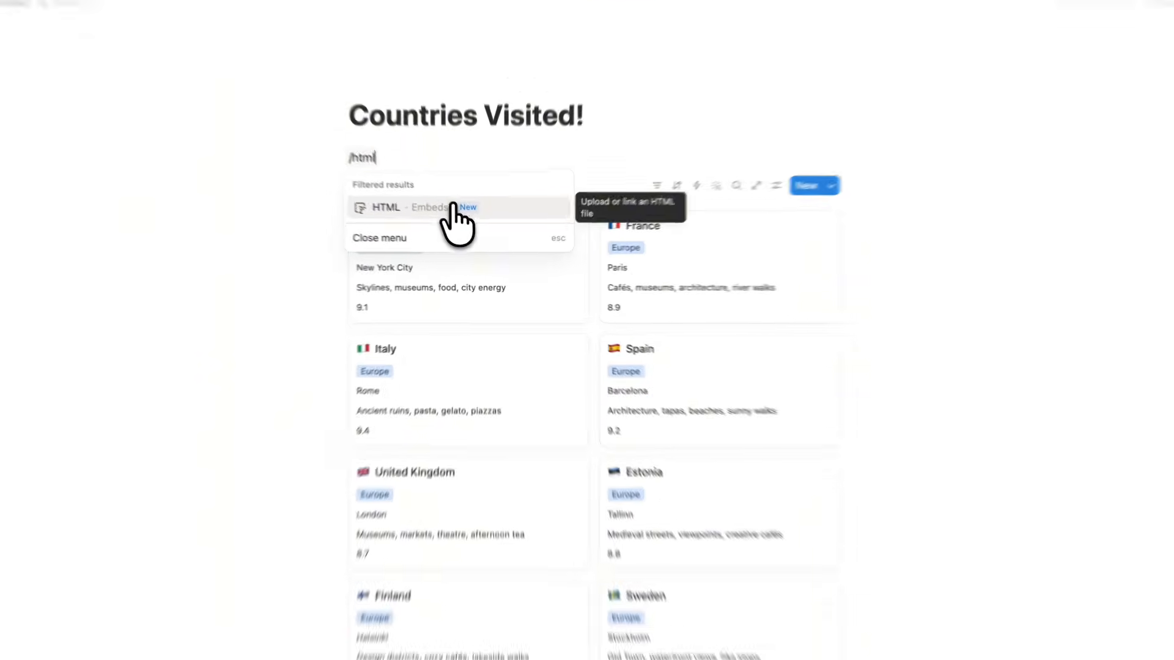
click(453, 206)
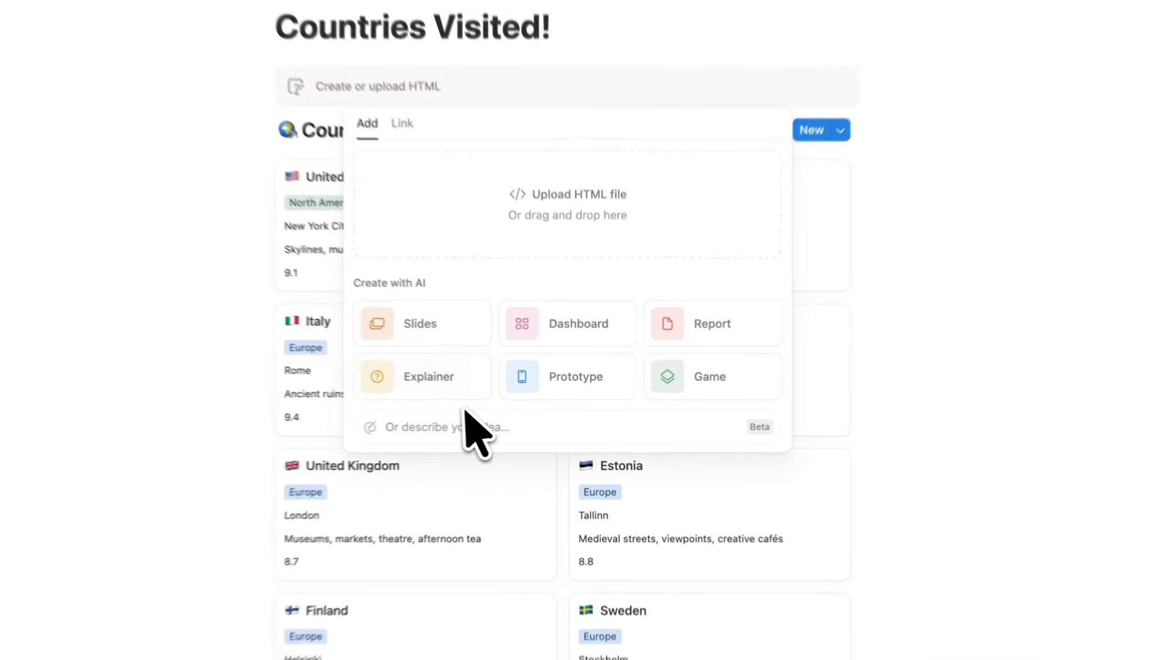
click(728, 324)
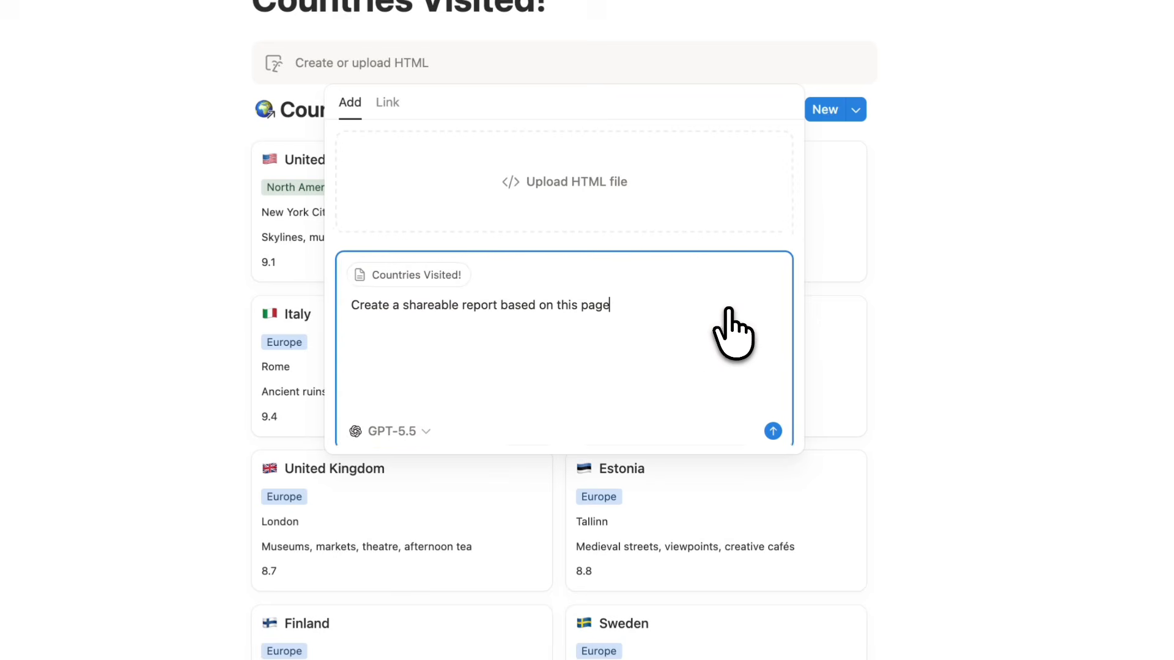
click(723, 426)
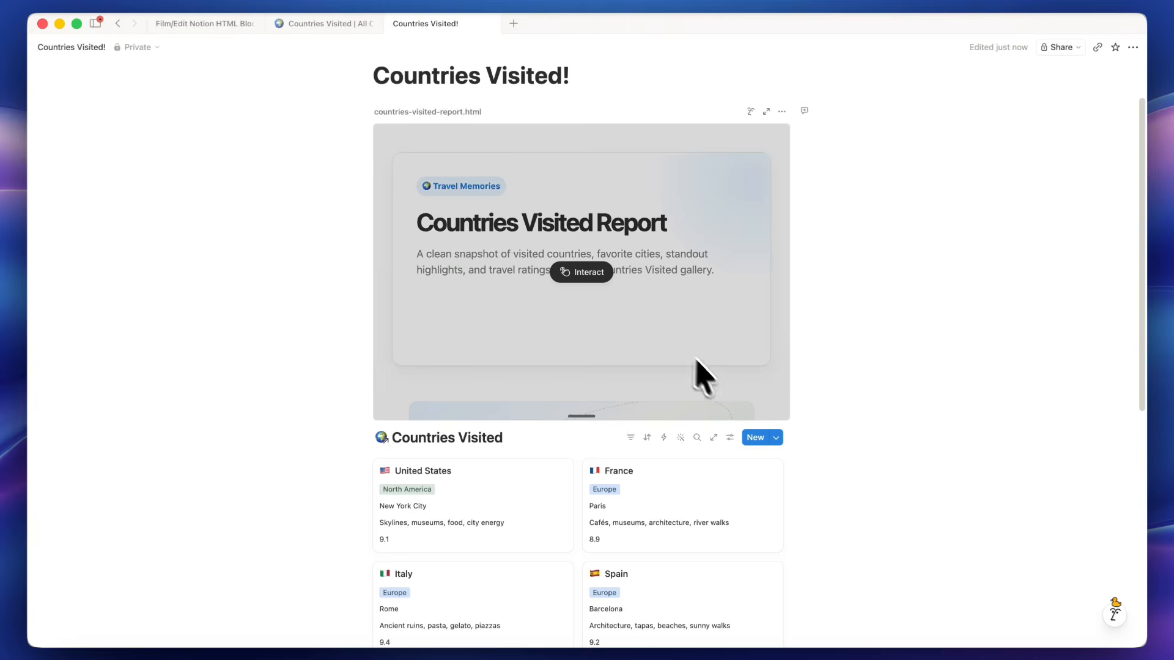
Examine the generated countries visited report, including its top theme, statistics, region mix and visit timeline
click(585, 261)
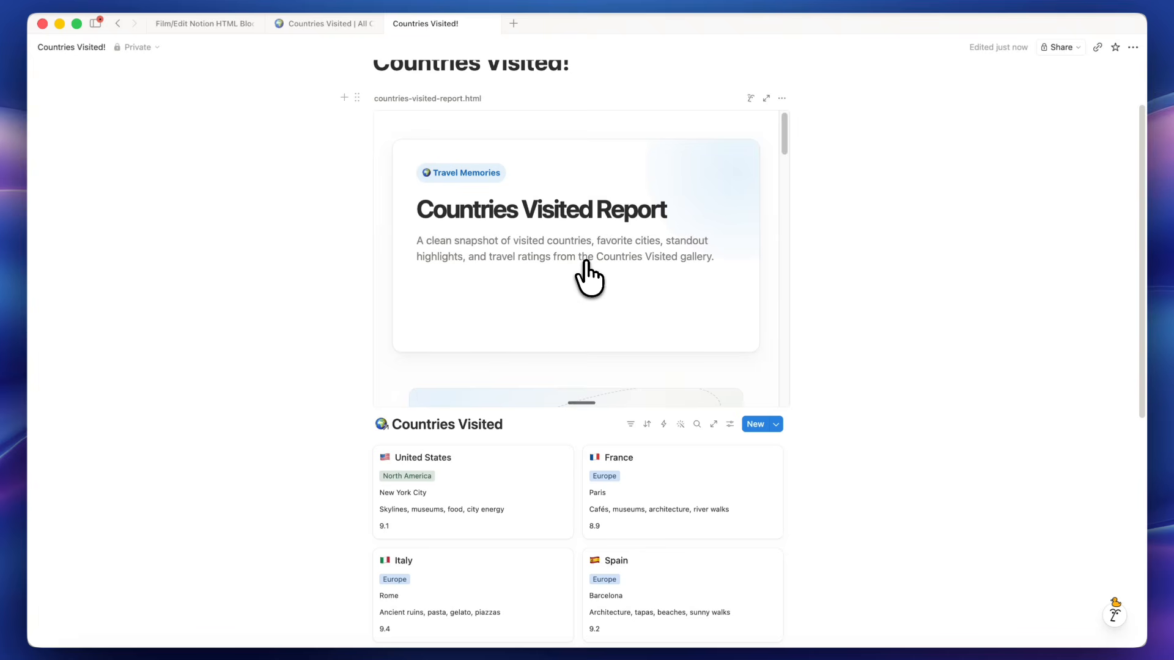
scroll(586, 263, down, 4)
scroll(586, 261, down, 2)
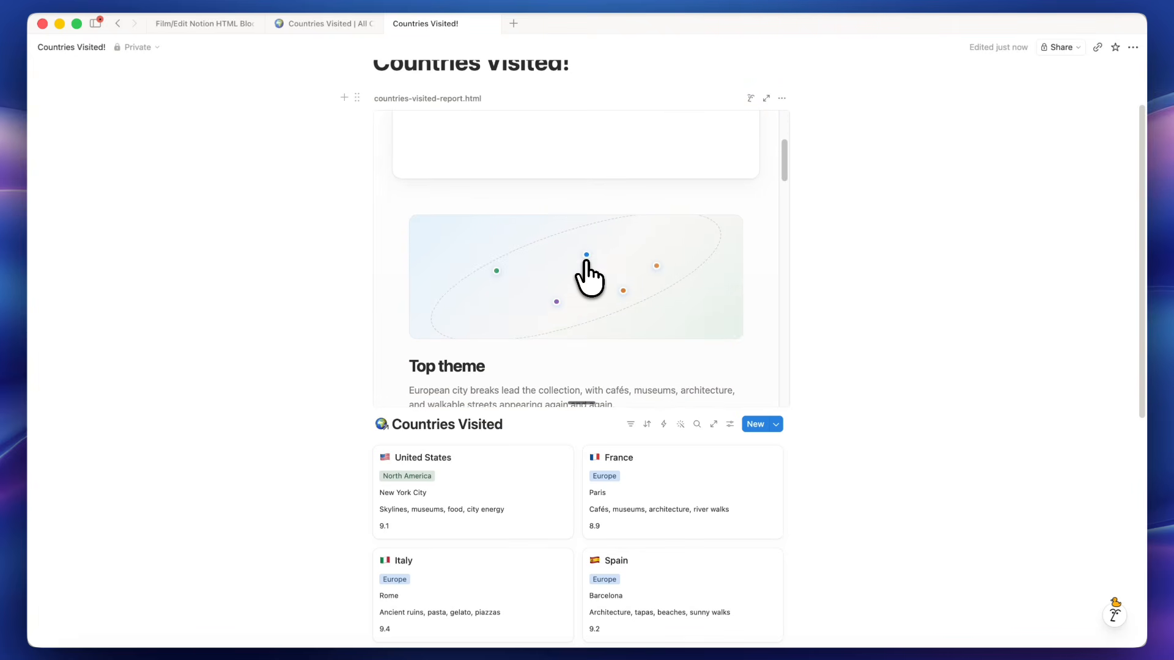
scroll(460, 263, down, 6)
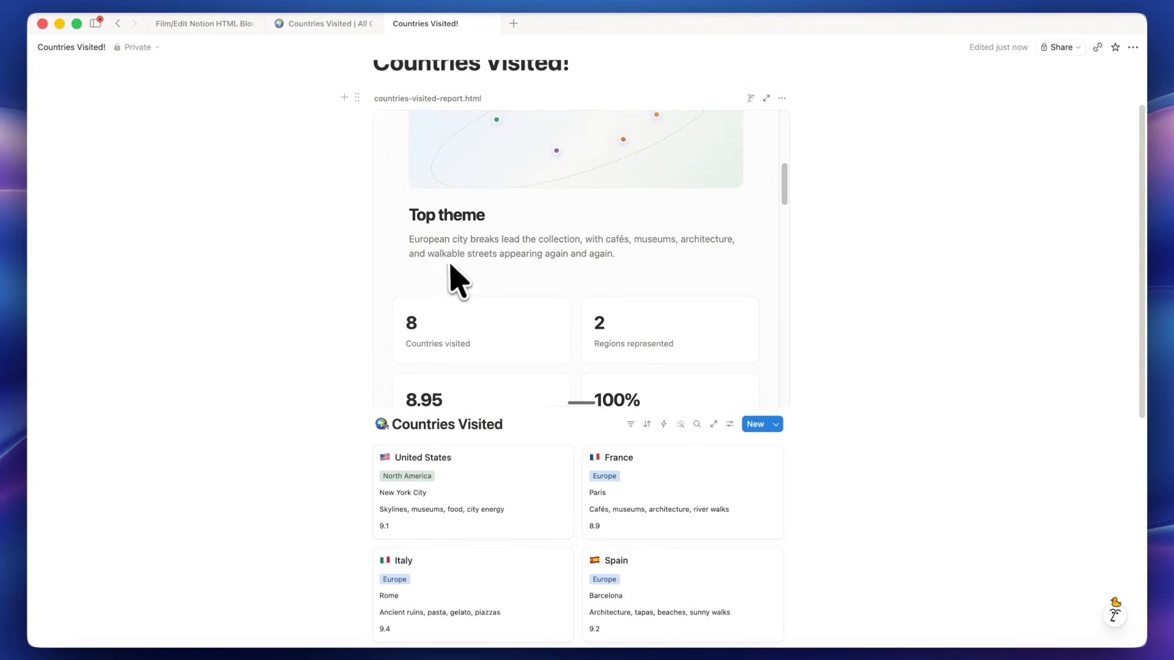
scroll(460, 262, down, 5)
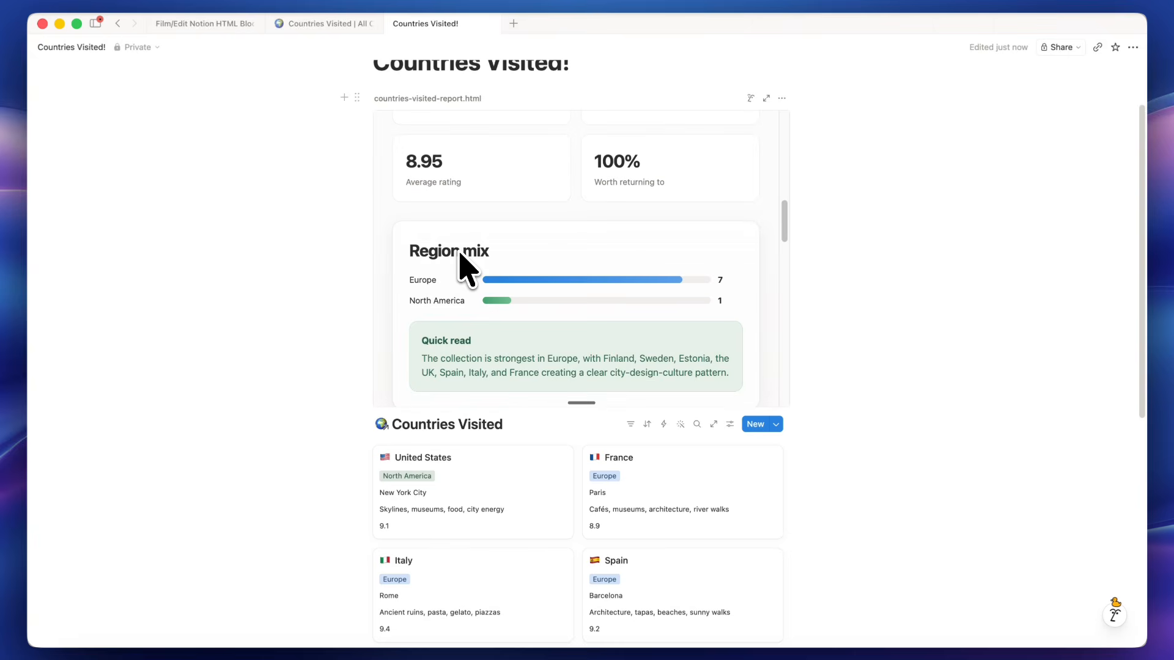
scroll(459, 263, down, 6)
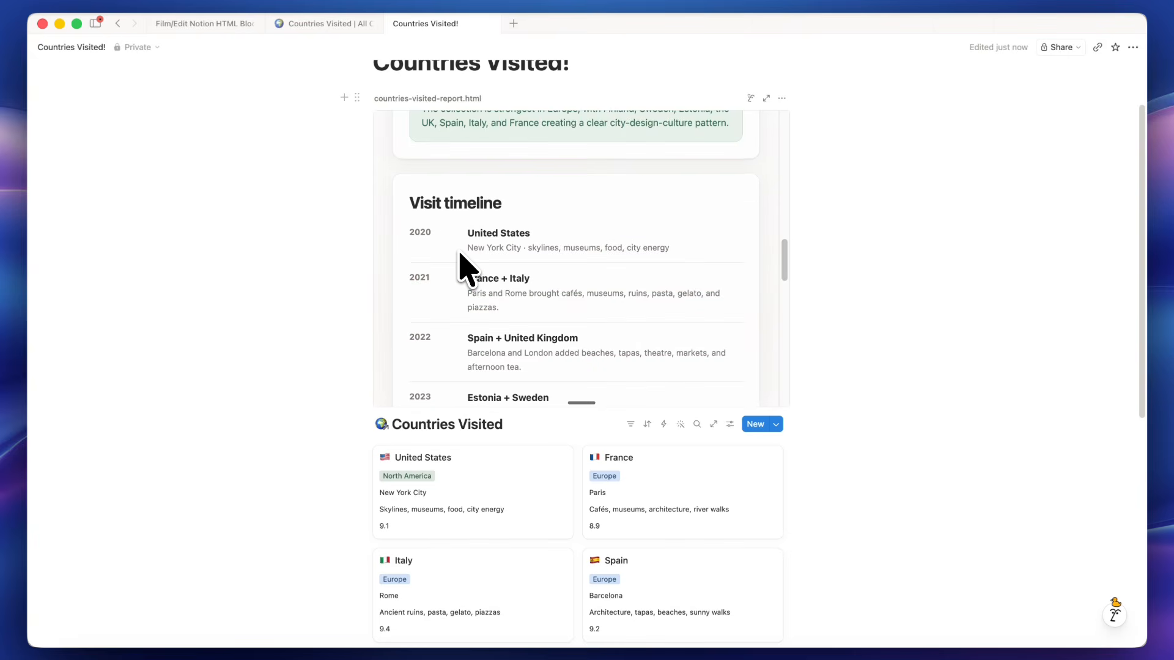
Examine the rest of the countries visited report, from the visit timeline through the rated country cards, and return to its heading
scroll(492, 251, down, 6)
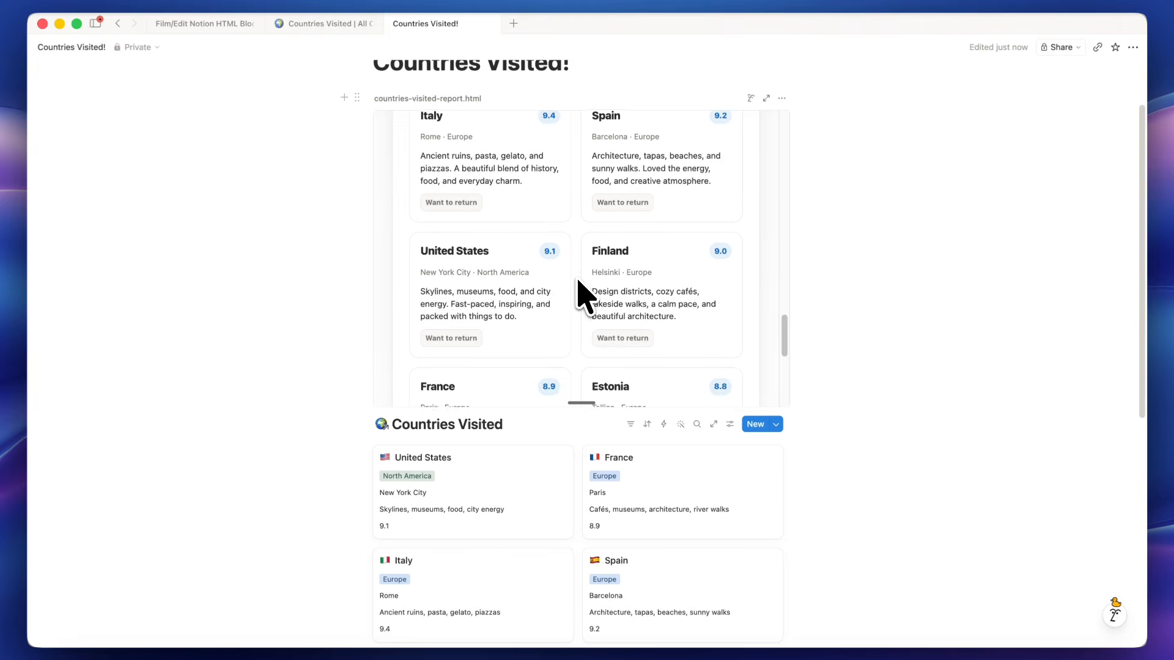
scroll(578, 282, down, 6)
scroll(585, 358, up, 15)
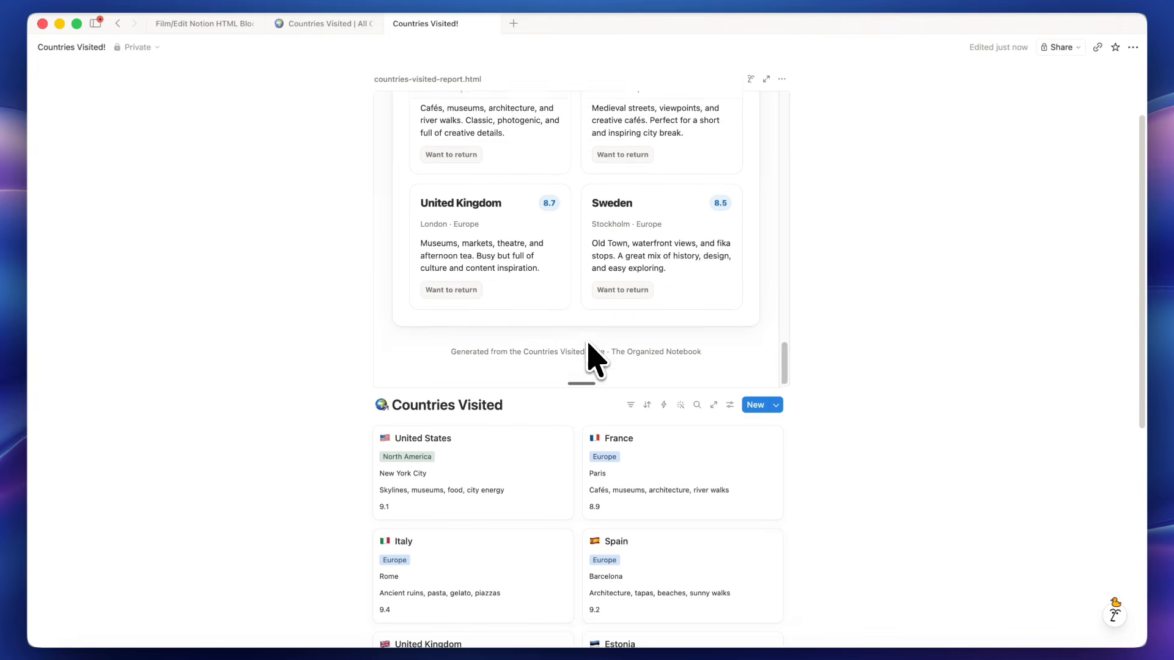
scroll(589, 357, up, 8)
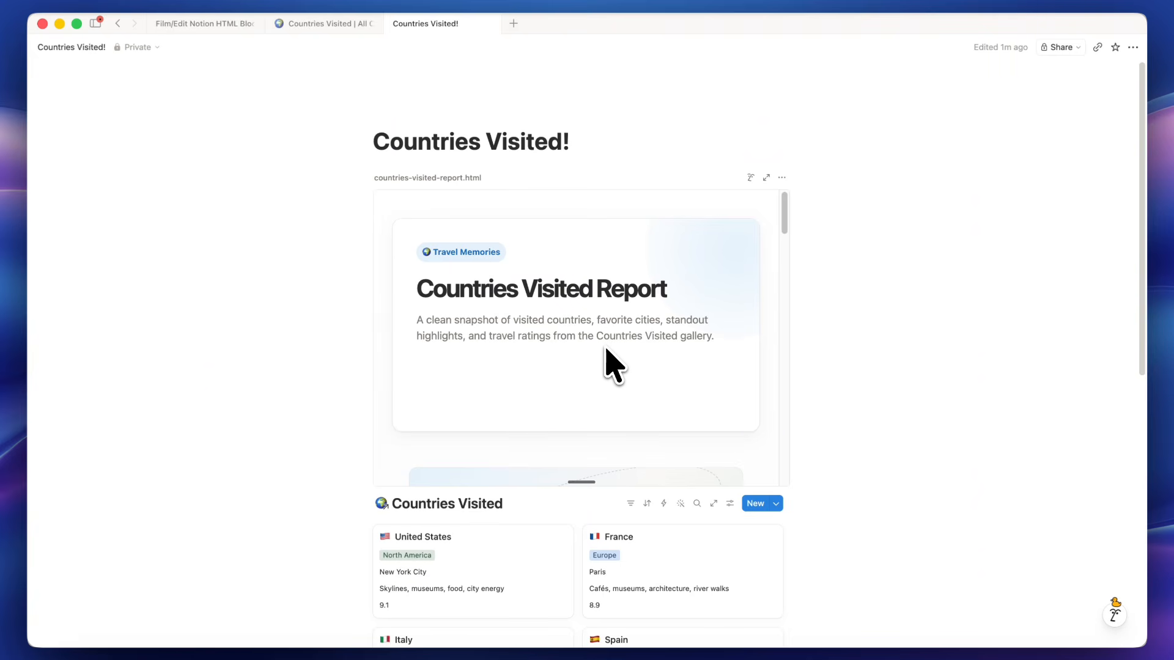
scroll(606, 350, down, 2)
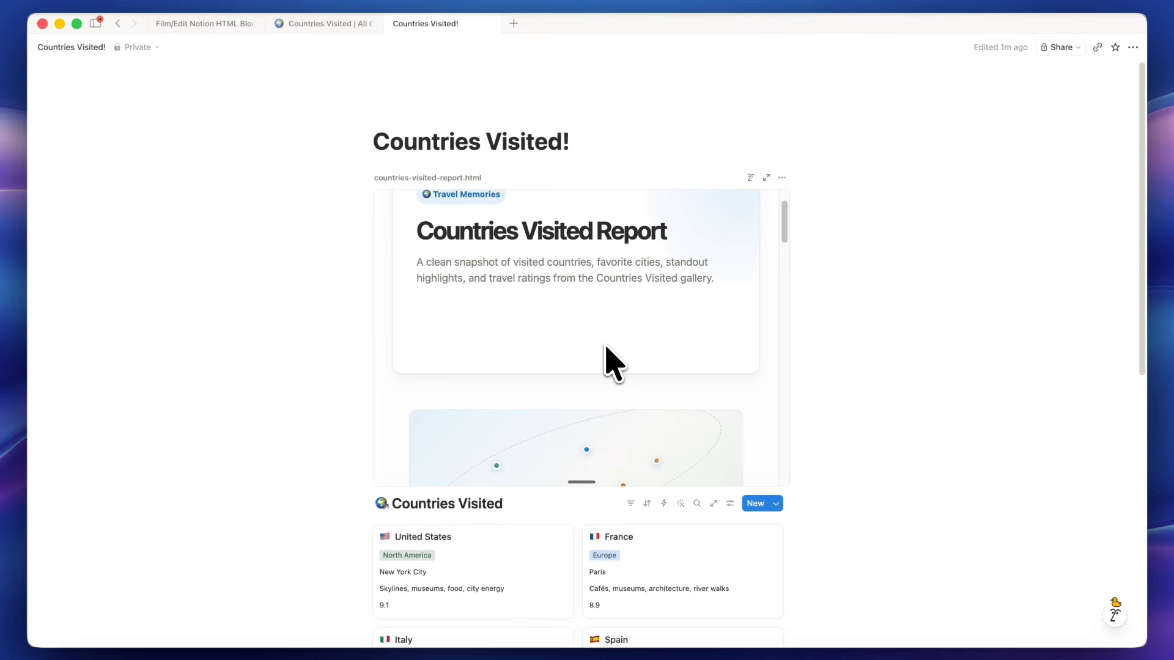
scroll(607, 351, up, 2)
scroll(606, 354, down, 1)
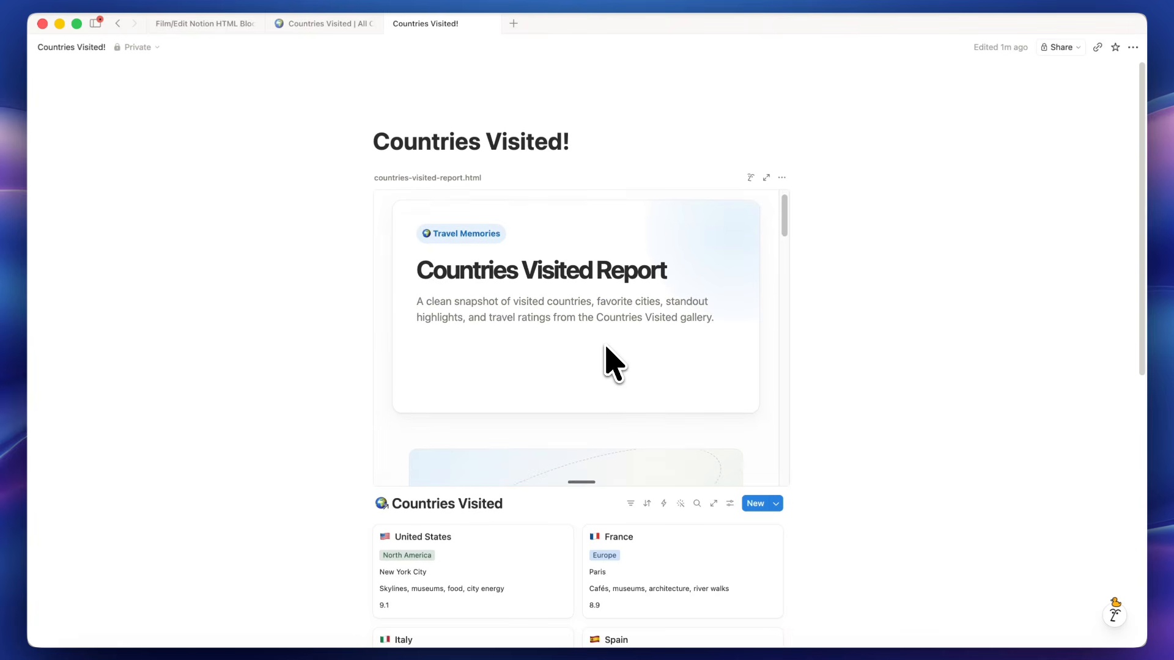
scroll(623, 404, up, 1)
Open the France entry from the Countries Visited gallery and insert an HTML block above its Travel Journal heading
scroll(816, 411, down, 3)
scroll(819, 412, down, 2)
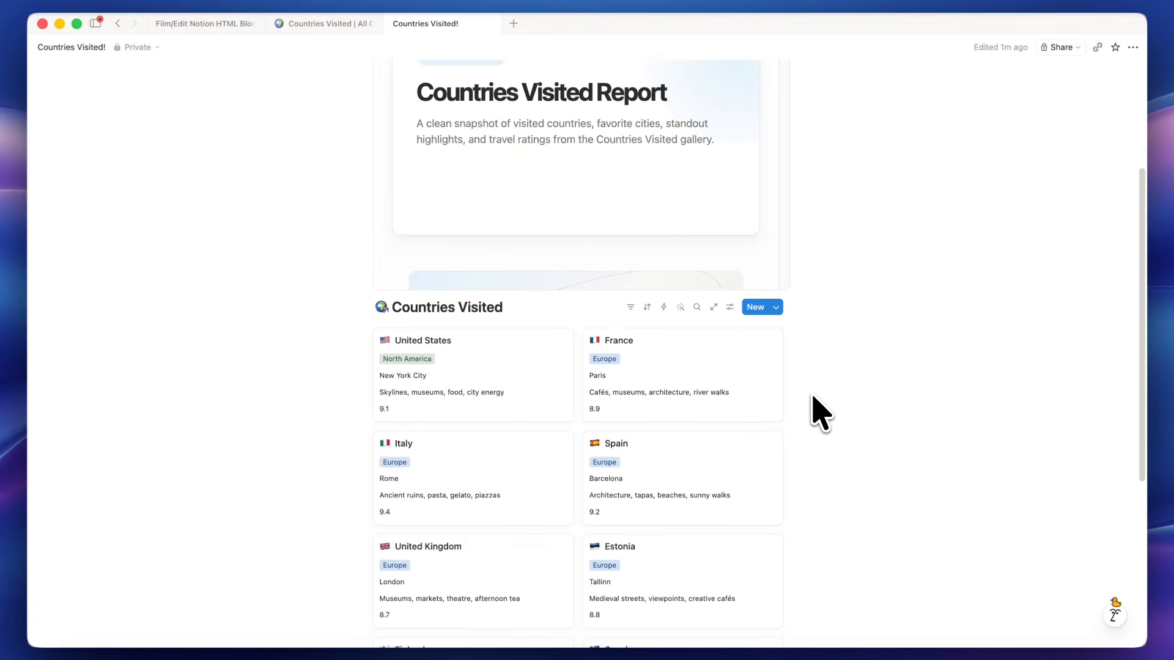
click(688, 375)
scroll(682, 368, down, 3)
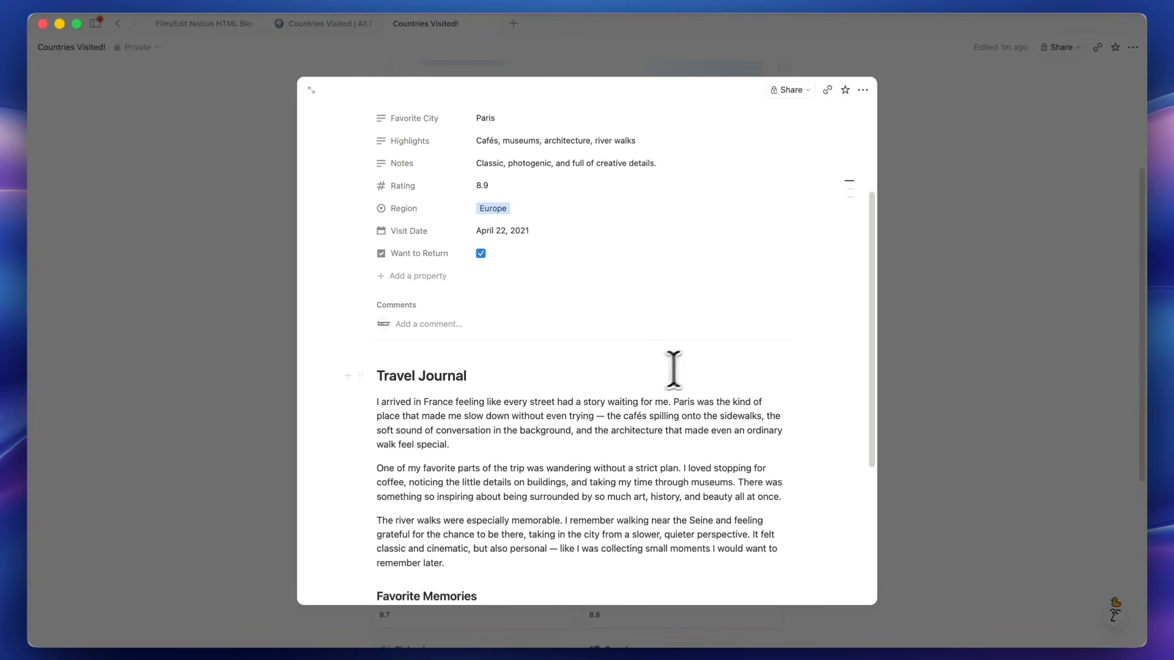
click(376, 379)
key(Return)
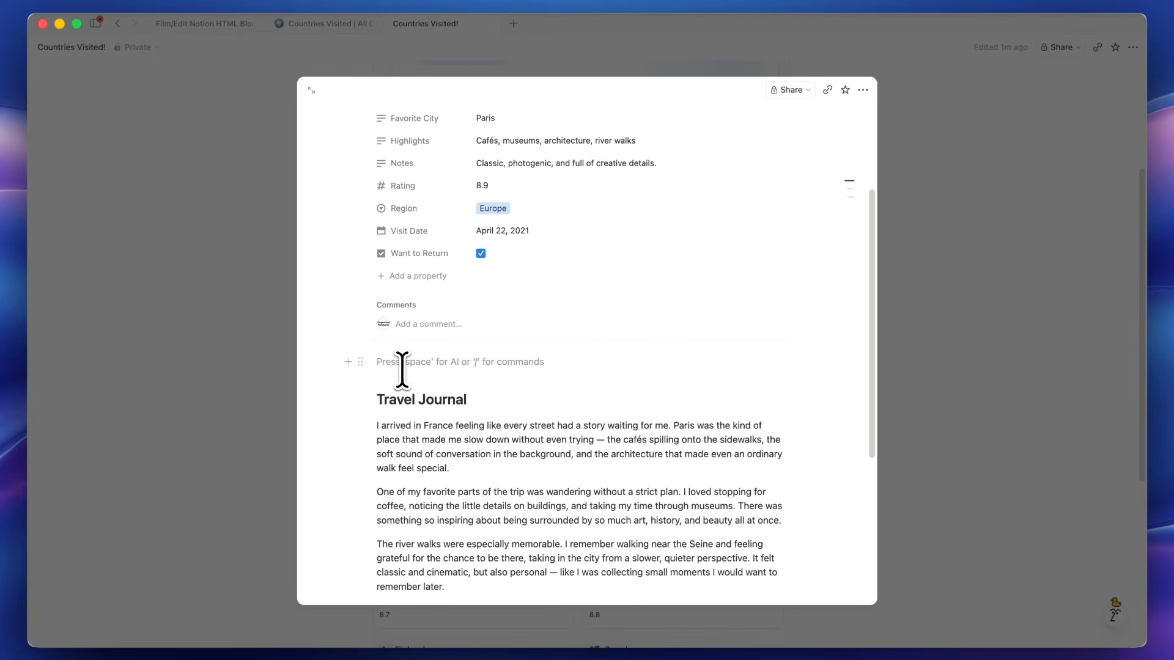
text(/html)
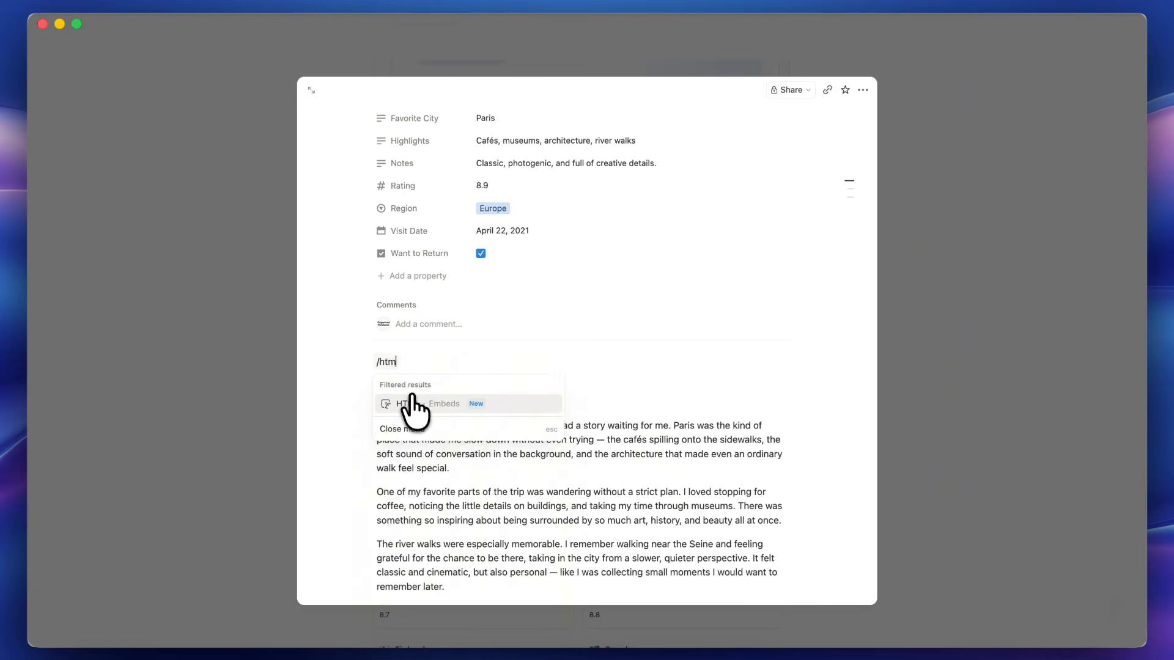
click(411, 404)
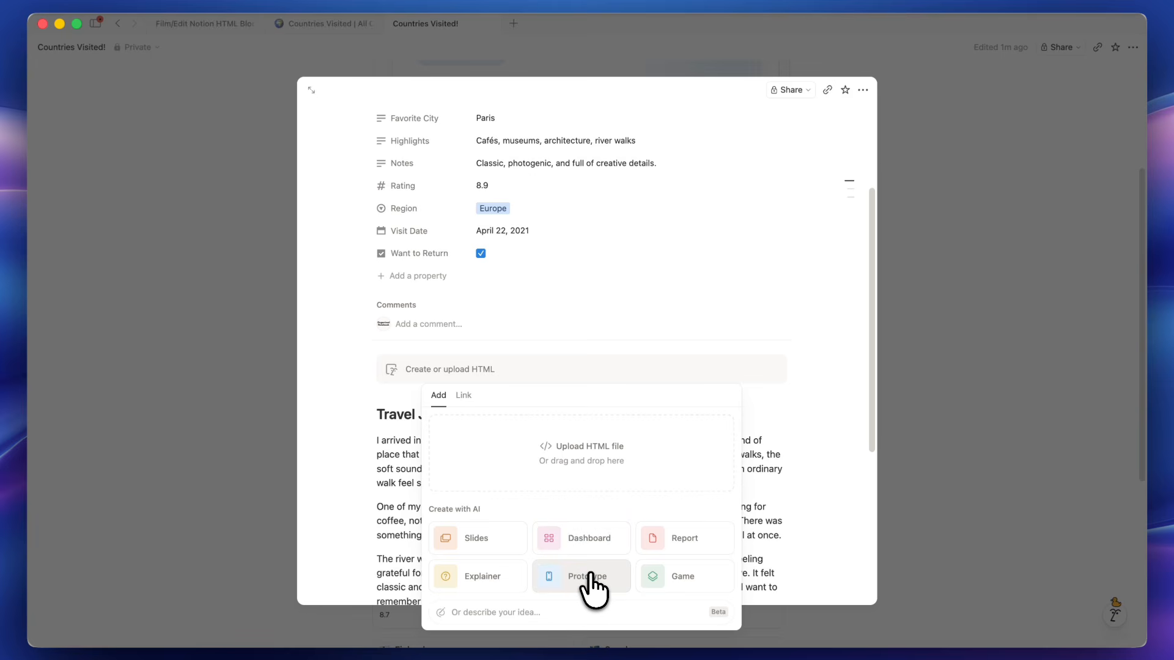
Generate the France page's HTML block with AI using the prompt "interactive quiz based on this travel memory"
click(614, 611)
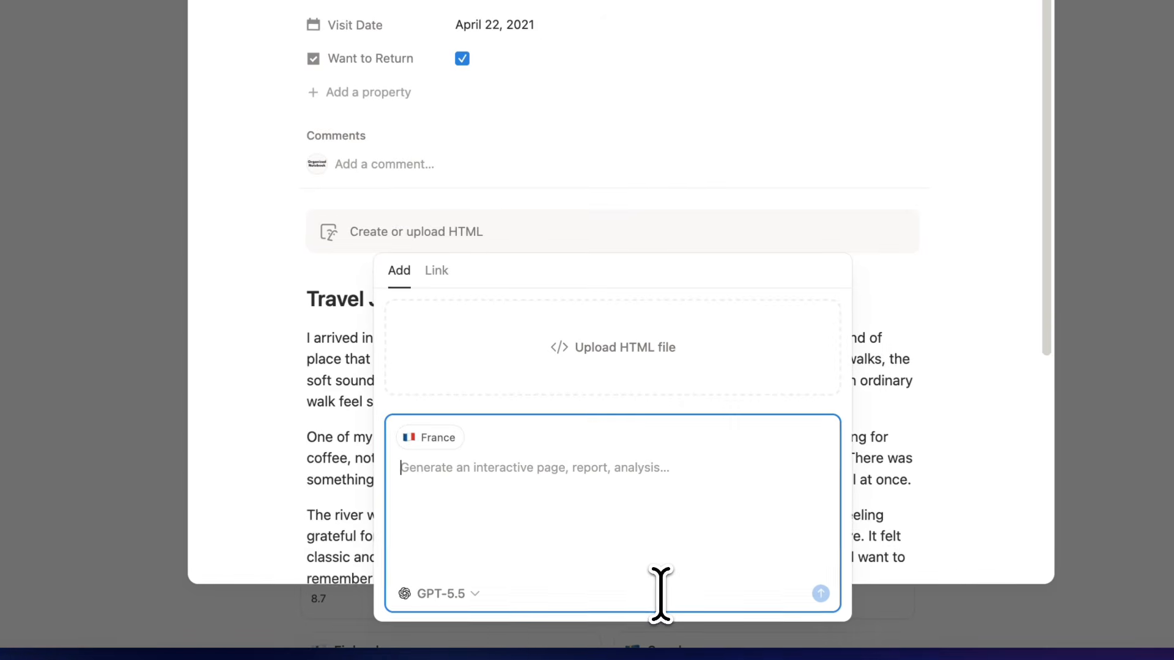
text(i)
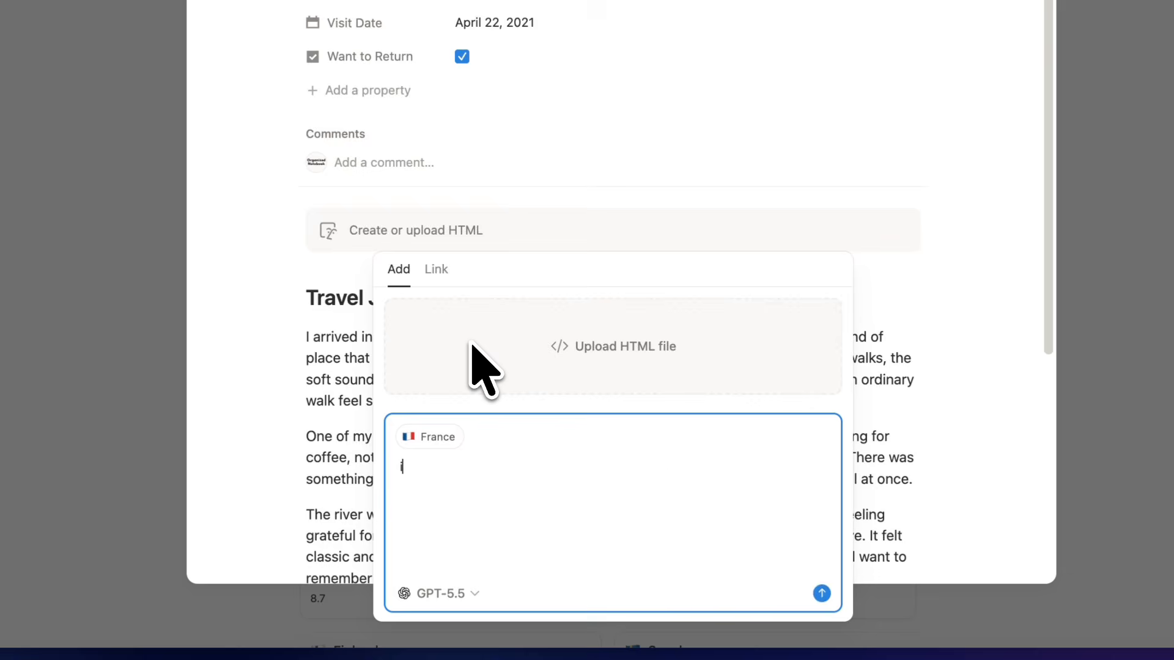
text(nteractive quiz b)
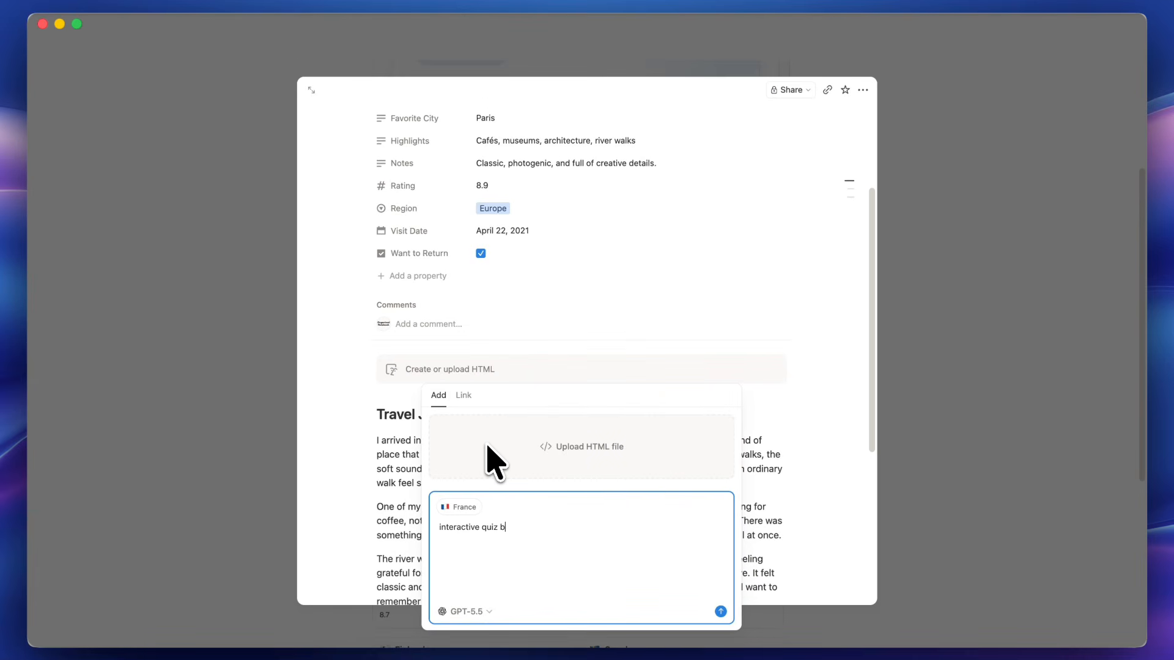
text(ased on this travel memory)
key(Return)
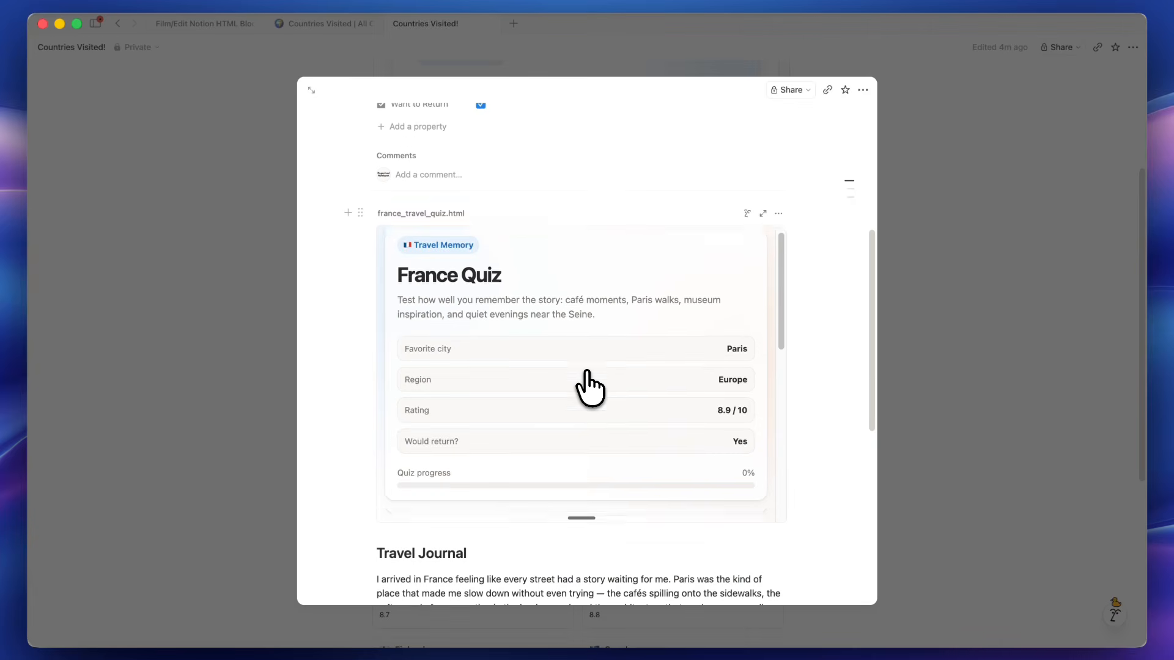
Try the generated France Quiz by answering the favorite city question with Paris and advancing to the second question
scroll(588, 385, up, 1)
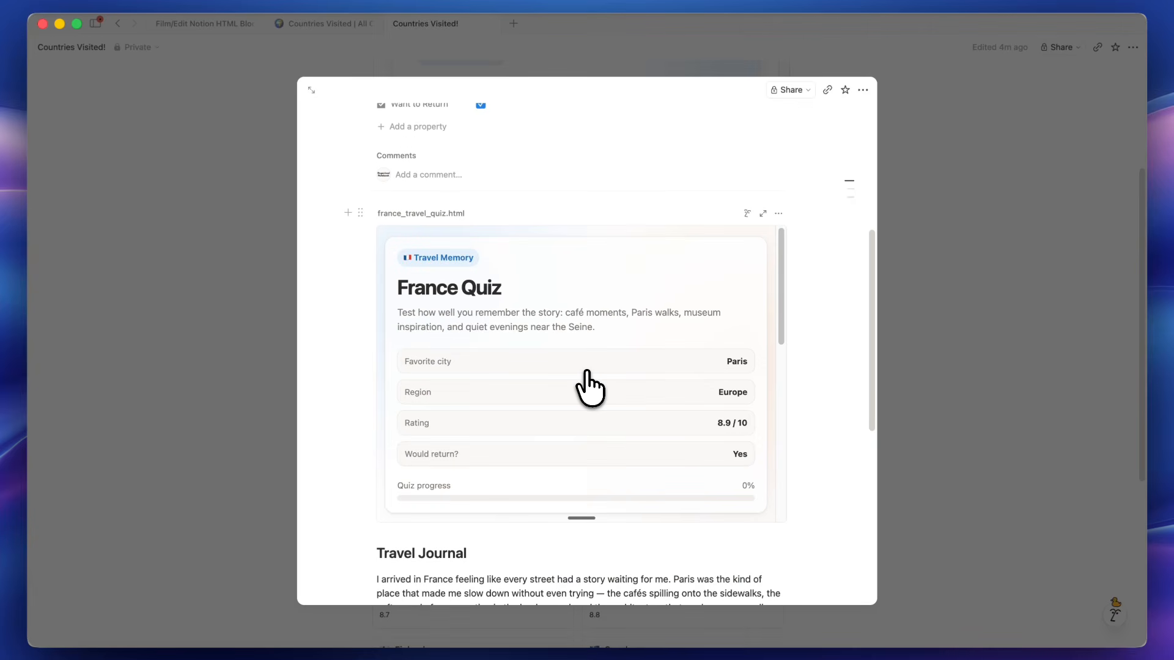
scroll(588, 385, down, 5)
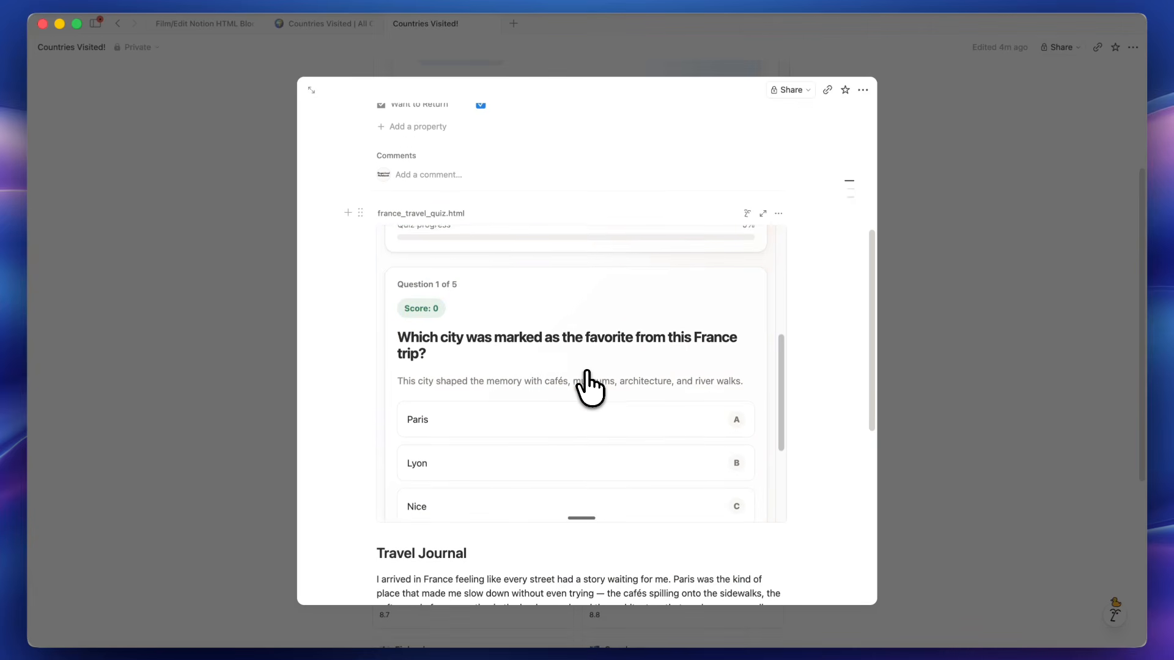
scroll(588, 385, down, 2)
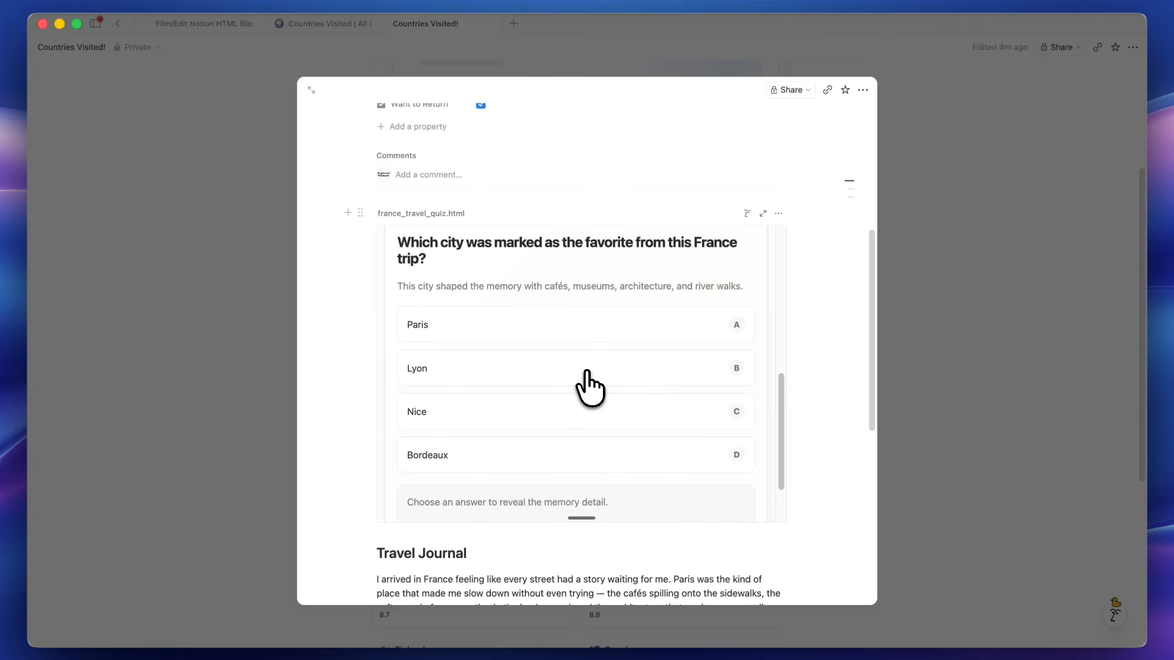
click(563, 334)
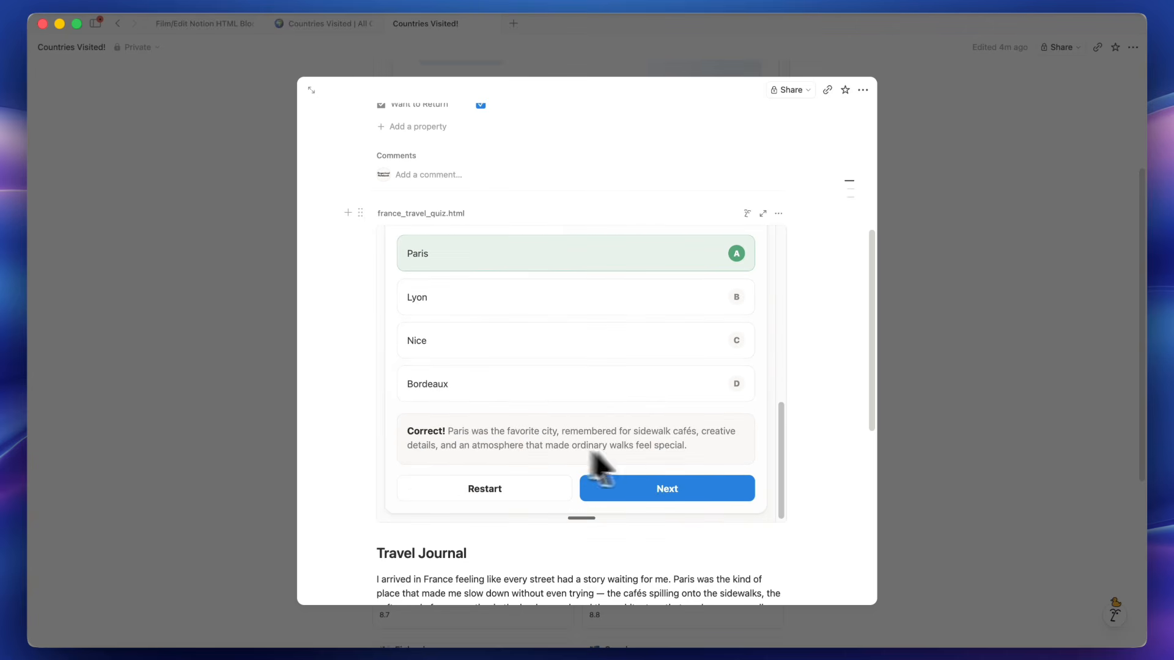
click(653, 488)
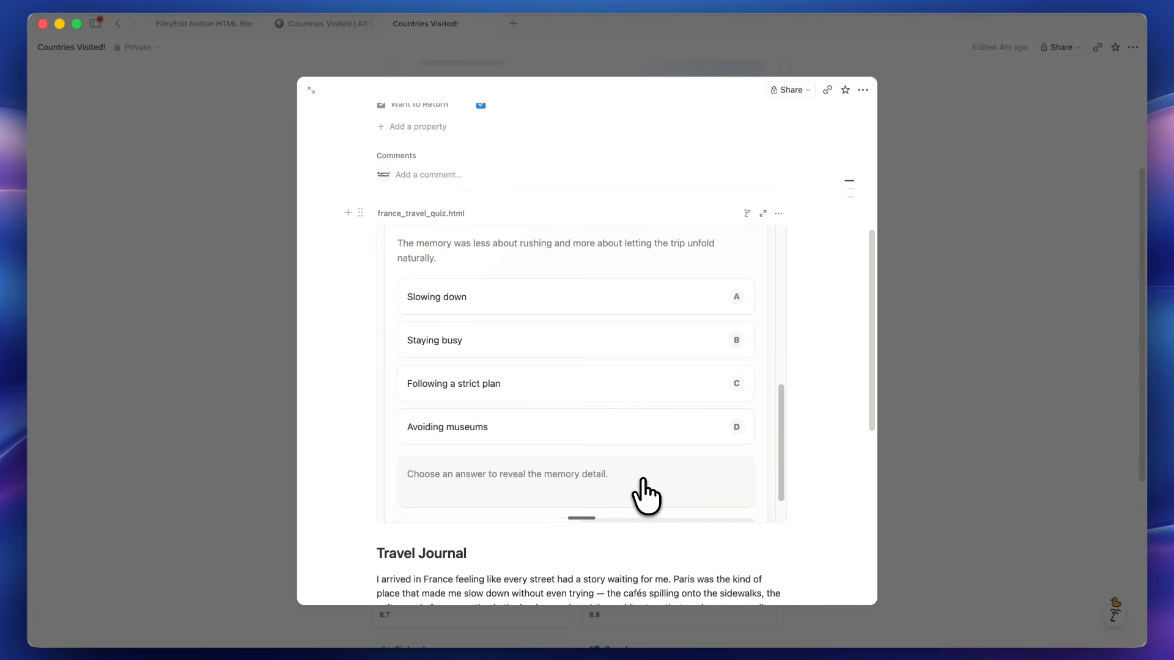
scroll(646, 495, down, 2)
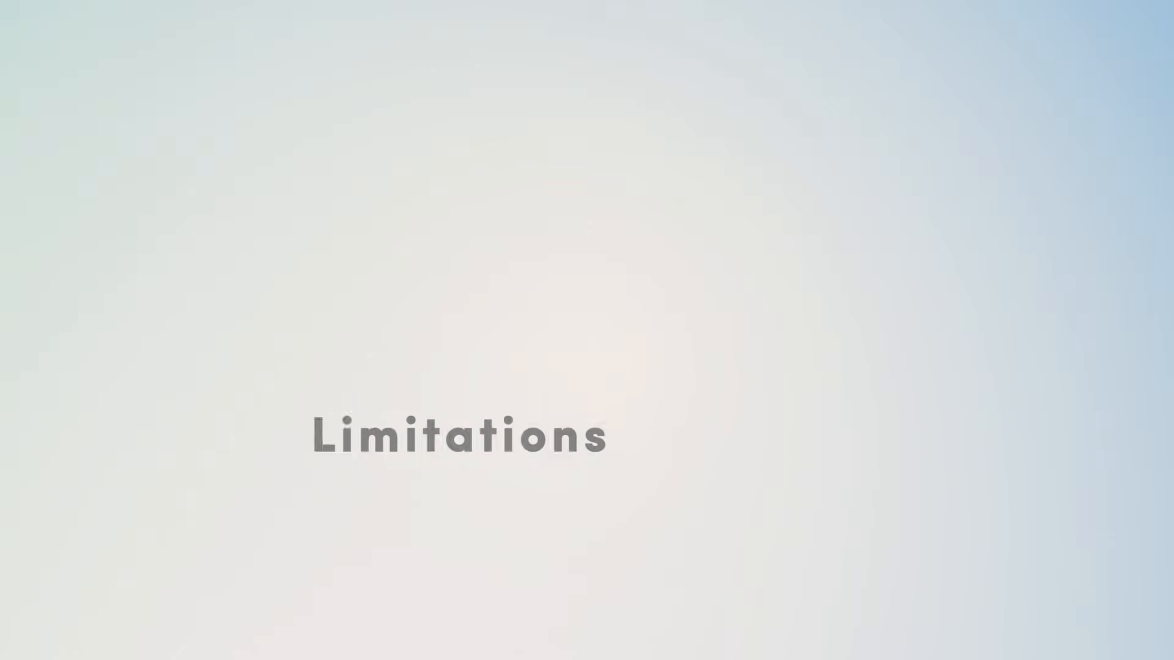